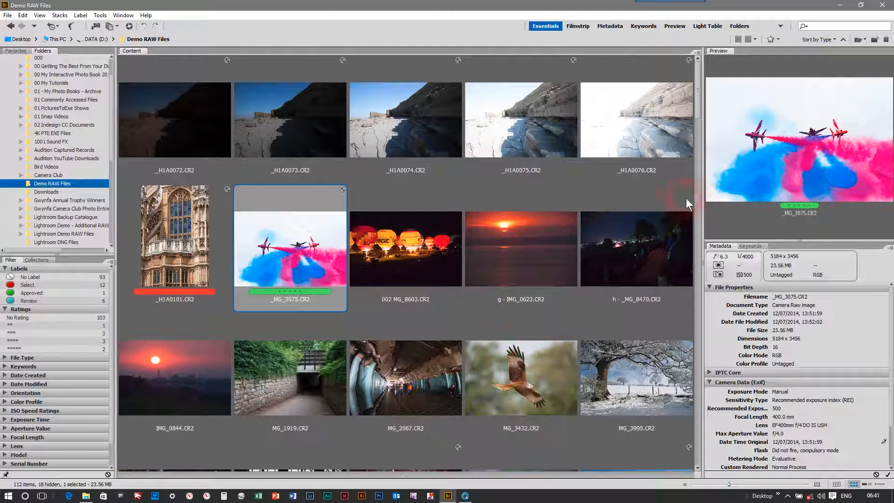
# Widen the folder and filter panels so the full folder names can be read beside the thumbnails.
pyautogui.moveTo(698, 109); pyautogui.dragTo(696, 191)
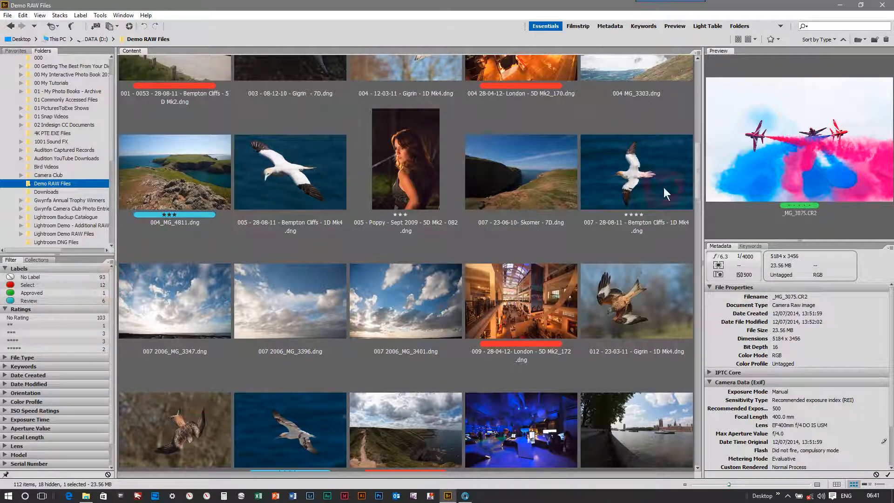
pyautogui.moveTo(696, 182); pyautogui.dragTo(695, 71)
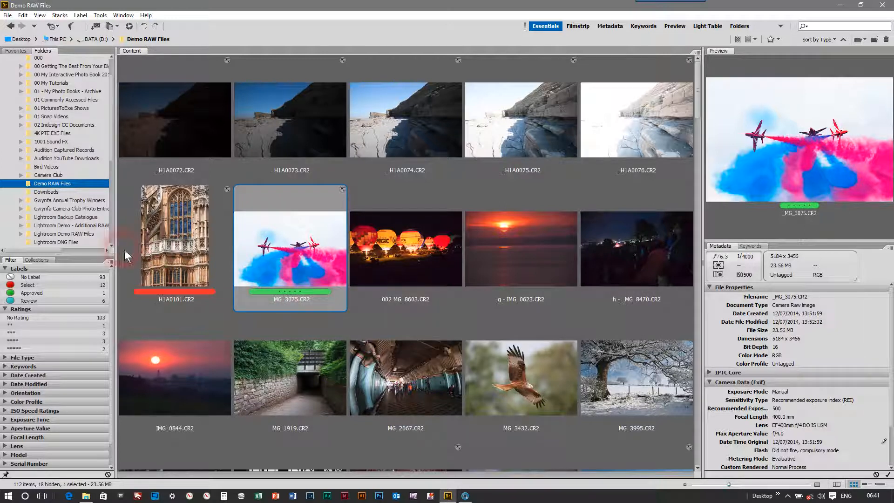
pyautogui.moveTo(113, 246); pyautogui.dragTo(158, 251)
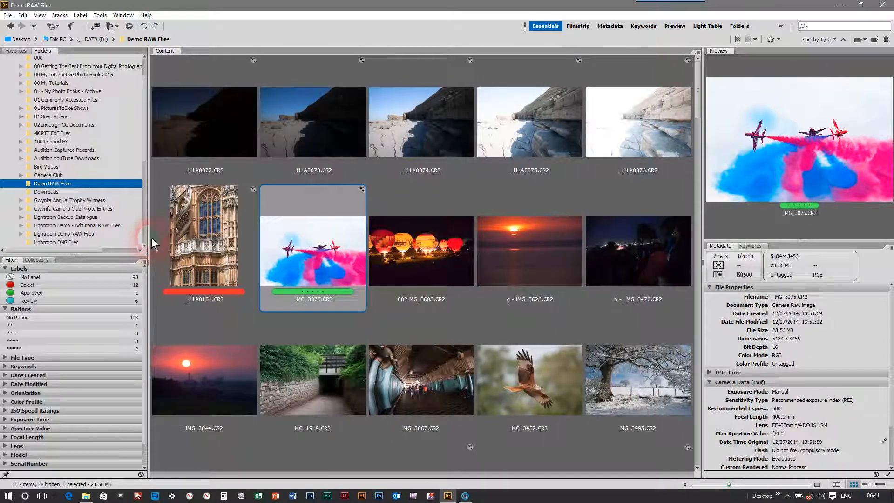
# Show four additional metadata lines under the thumbnails through the preferences: Date Created, Dimensions, Keywords and Focal Length.
pyautogui.click(23, 15)
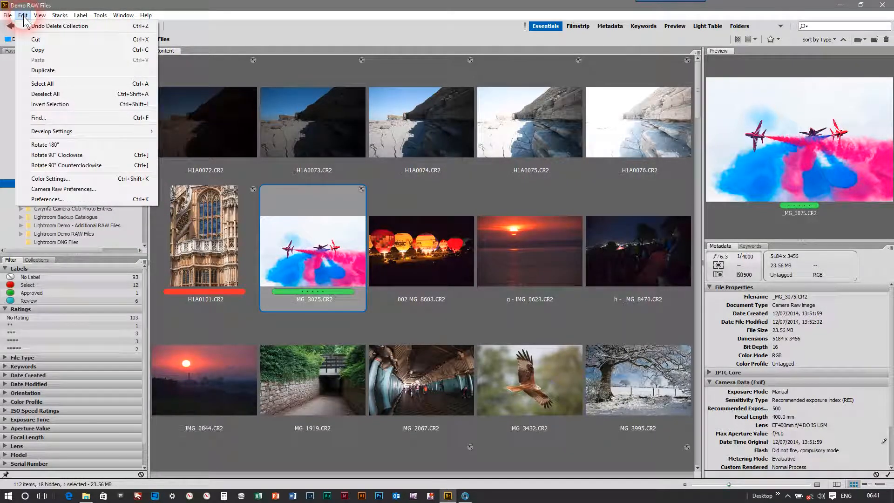
pyautogui.click(58, 200)
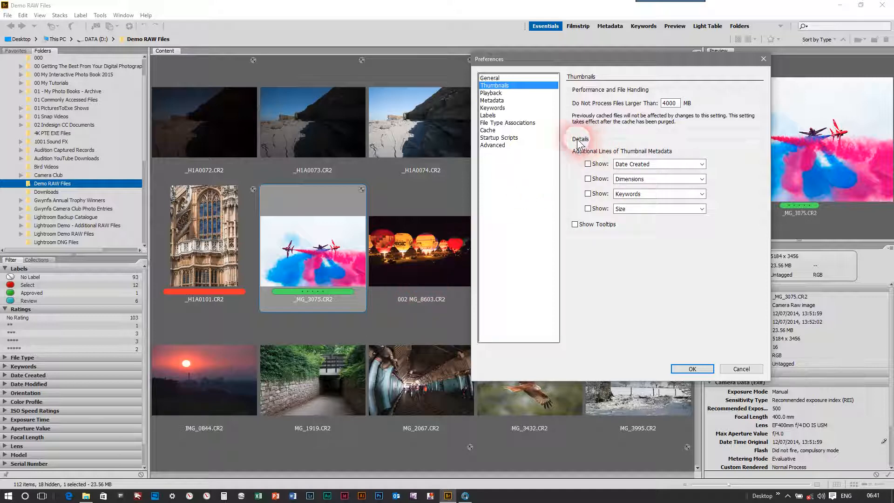
pyautogui.click(588, 164)
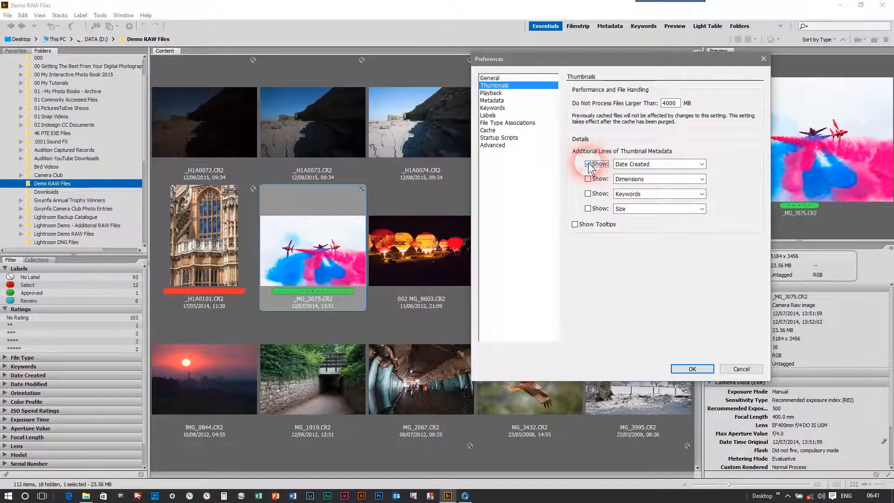
pyautogui.click(588, 179)
pyautogui.click(587, 194)
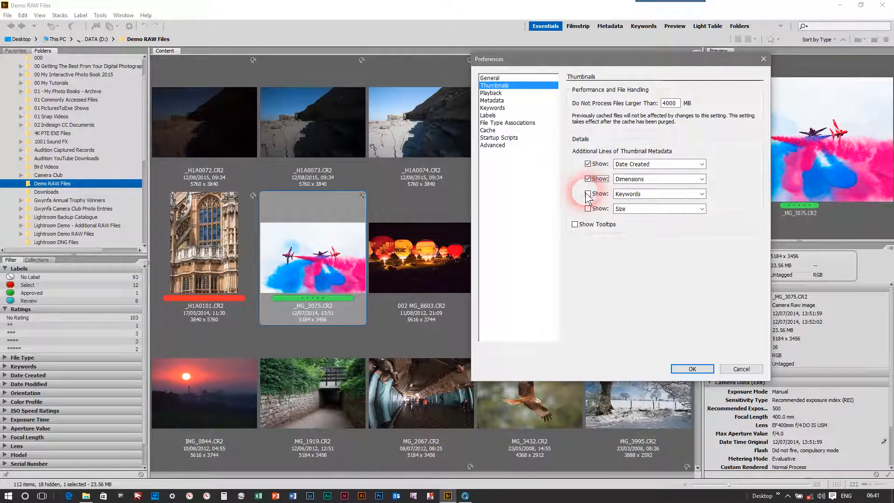
pyautogui.click(588, 208)
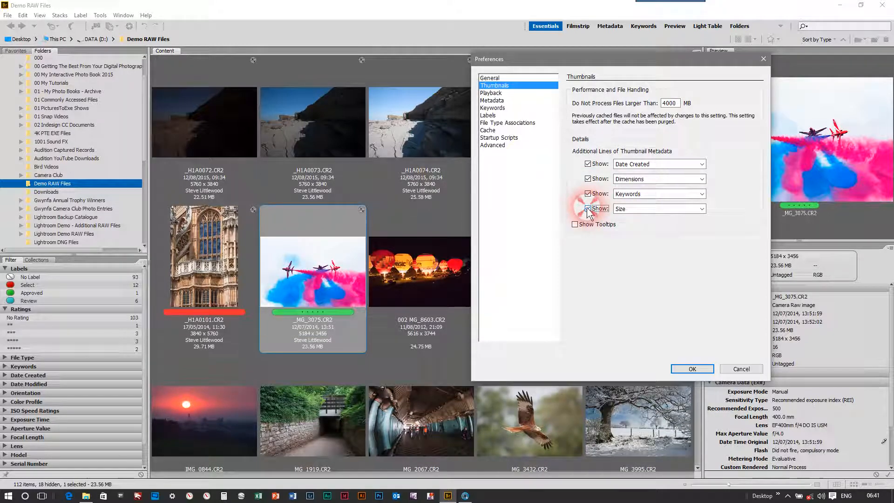
pyautogui.click(688, 208)
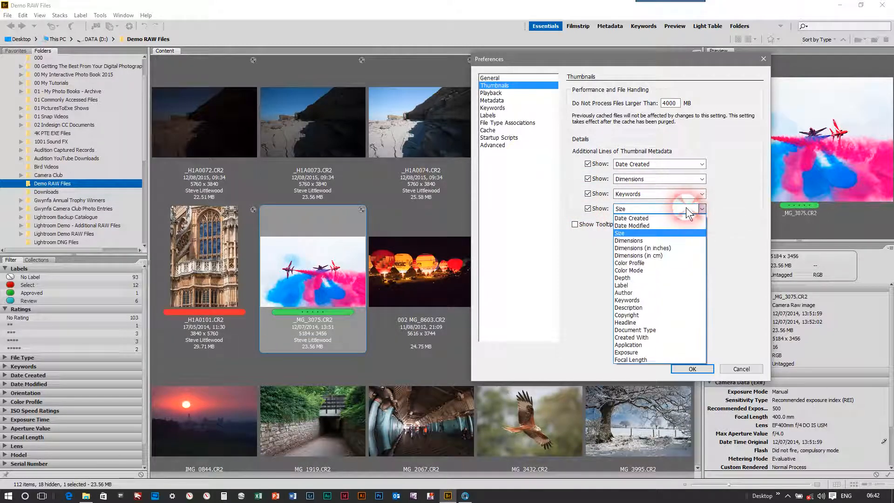
pyautogui.click(642, 358)
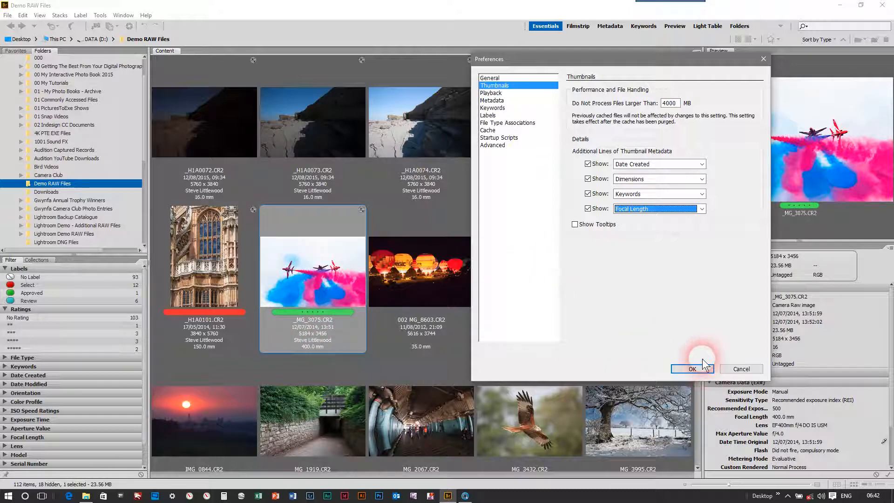
# Turn off the requirement for the Control key when applying labels and ratings, and accept the preferences.
pyautogui.click(493, 116)
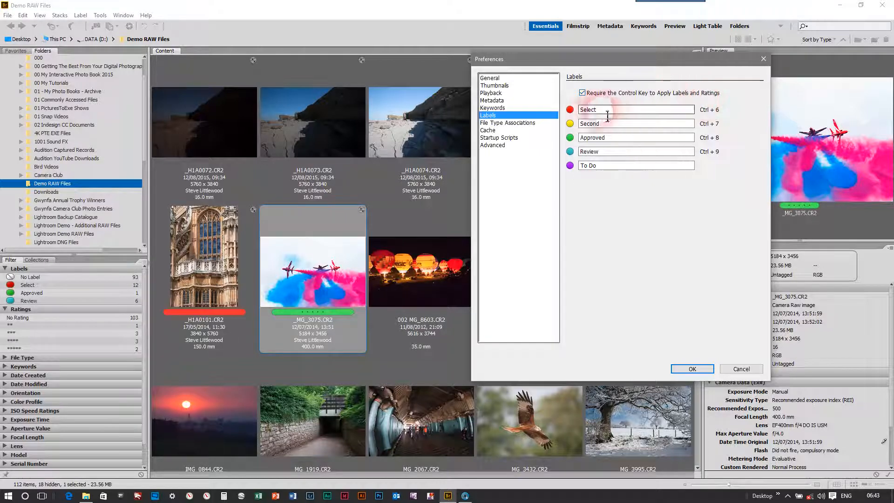
pyautogui.click(601, 167)
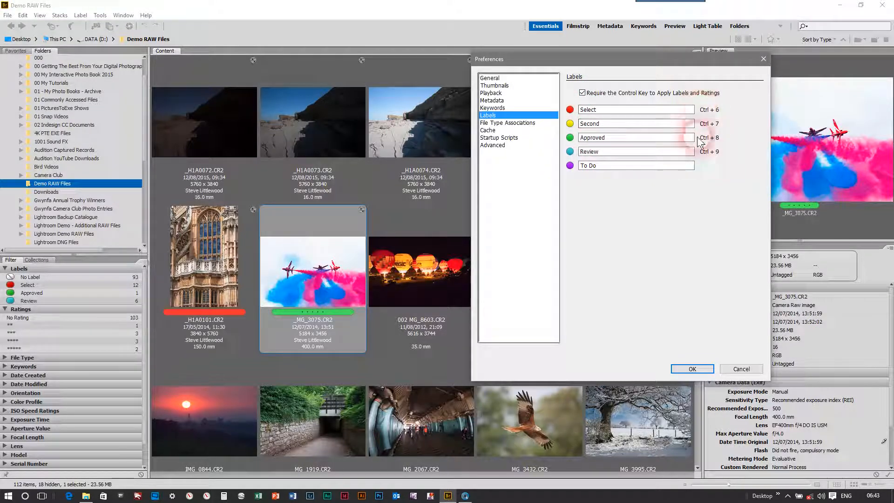
pyautogui.click(582, 93)
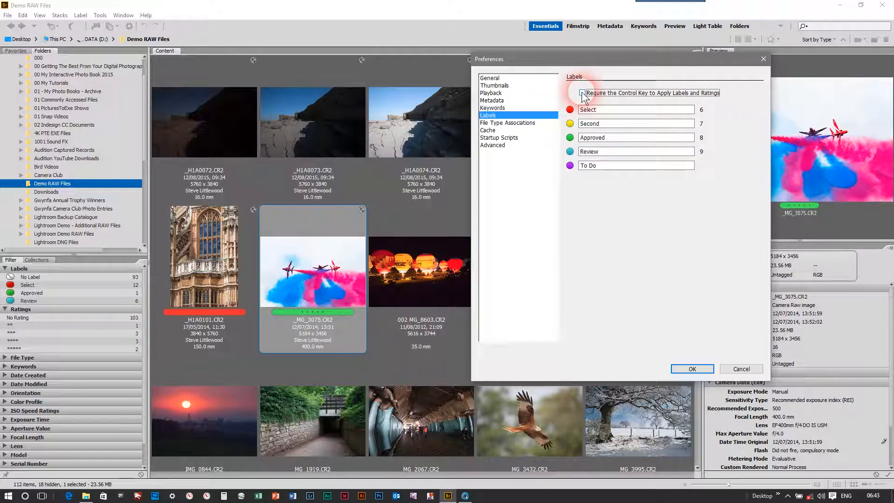
pyautogui.click(696, 373)
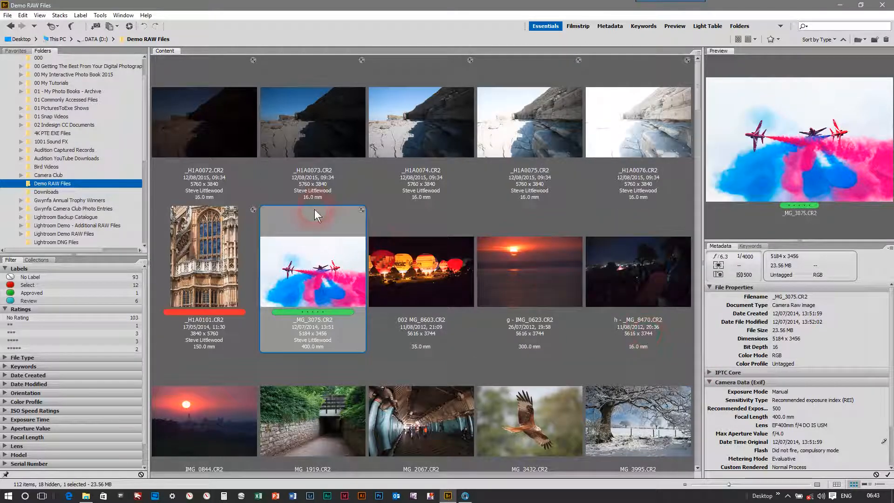
# Open the slideshow options and set the slide duration to 5 seconds.
pyautogui.click(40, 16)
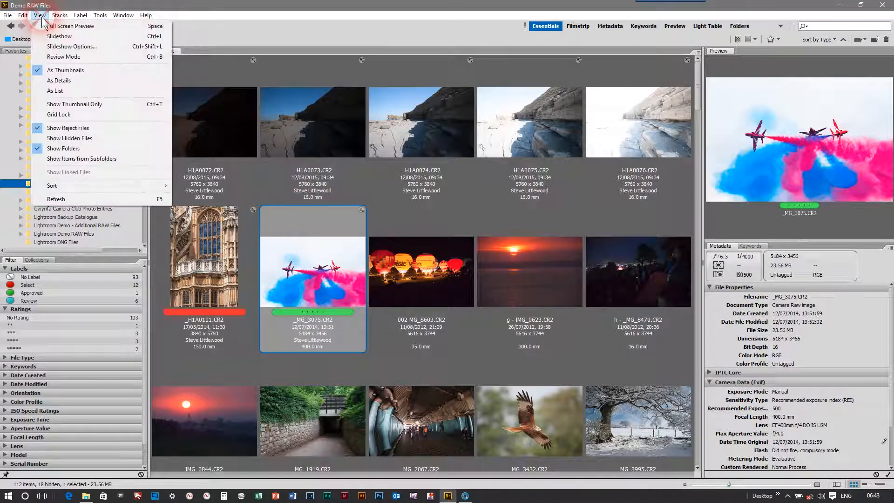
pyautogui.click(51, 46)
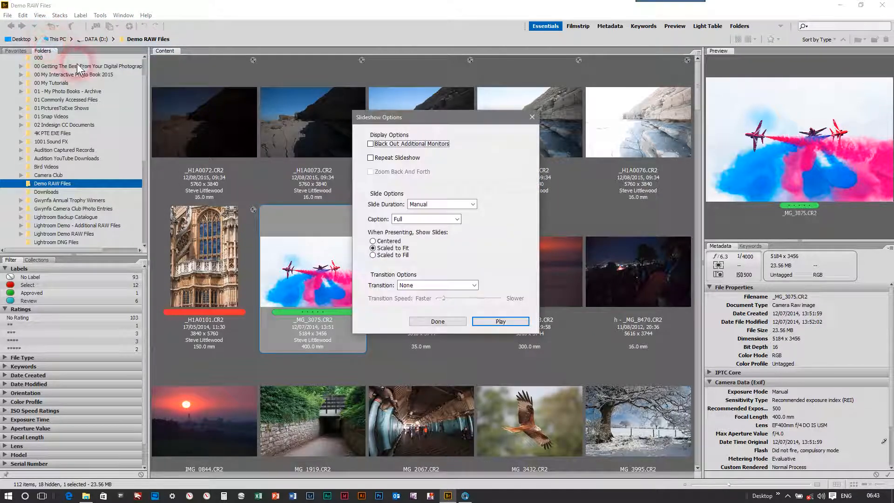
pyautogui.moveTo(457, 120); pyautogui.dragTo(544, 105)
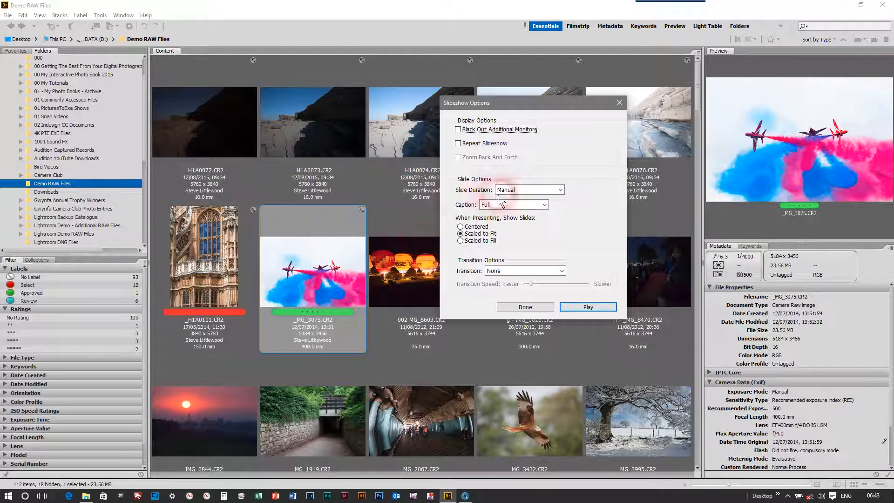
pyautogui.click(528, 190)
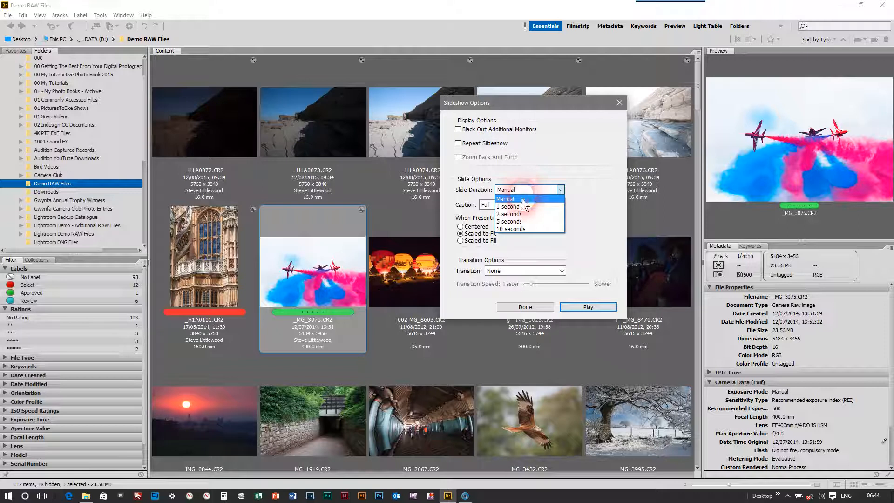
pyautogui.click(520, 221)
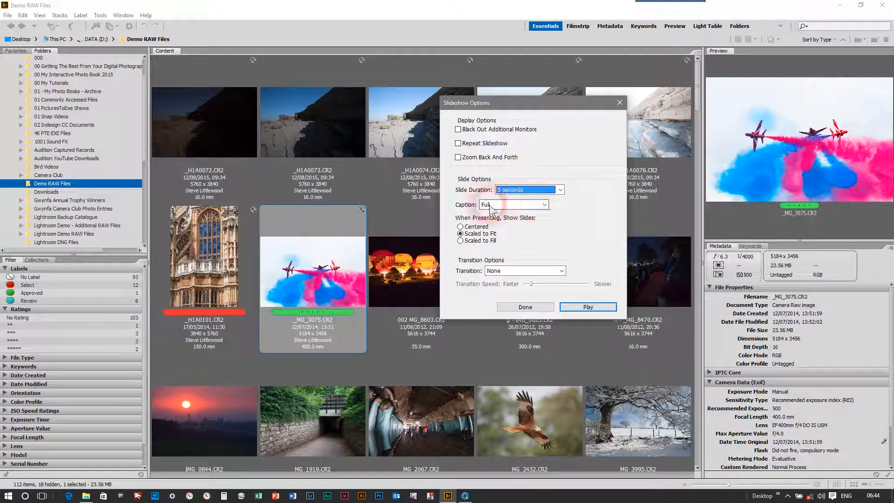
# Set the slideshow caption to Off.
pyautogui.click(329, 320)
pyautogui.click(280, 319)
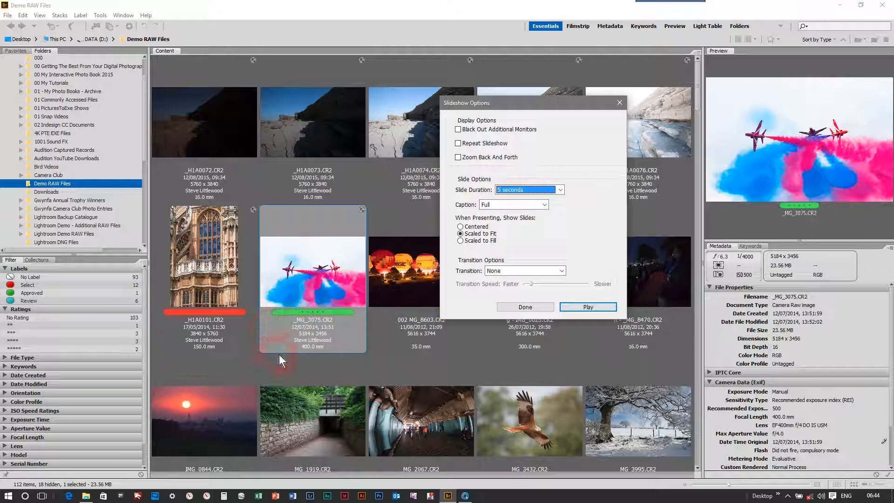
pyautogui.click(508, 212)
pyautogui.click(331, 241)
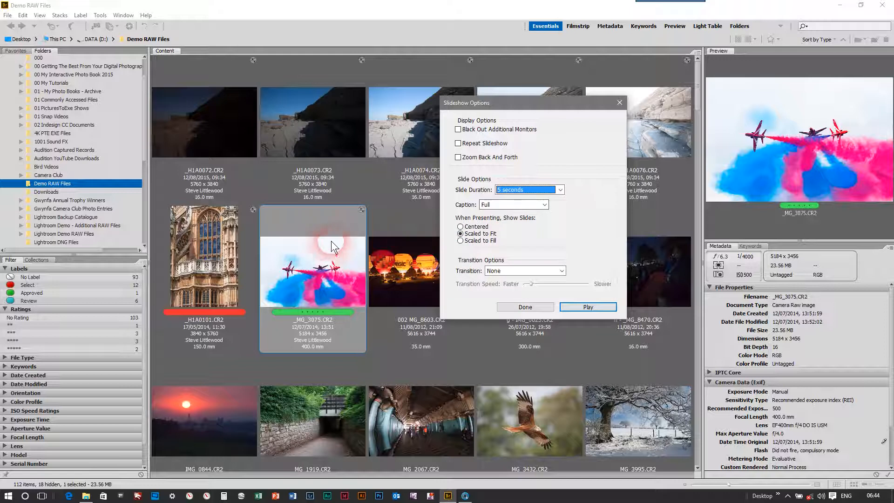
pyautogui.click(501, 205)
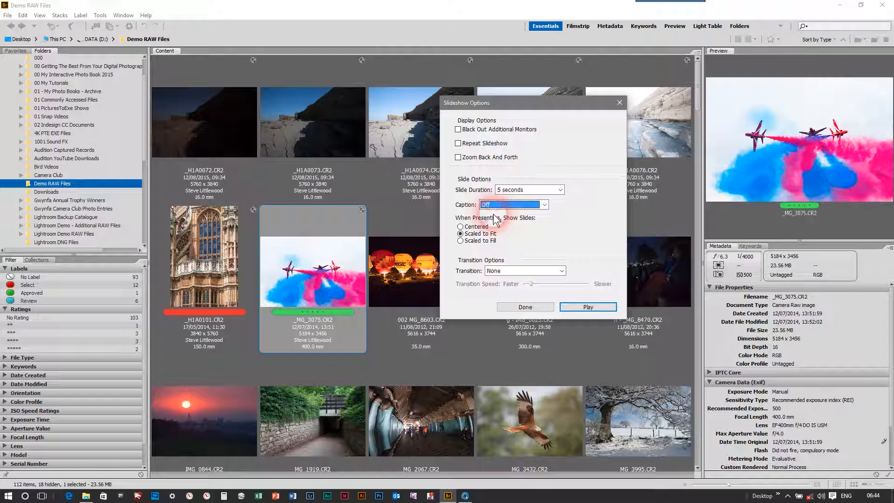
pyautogui.click(483, 214)
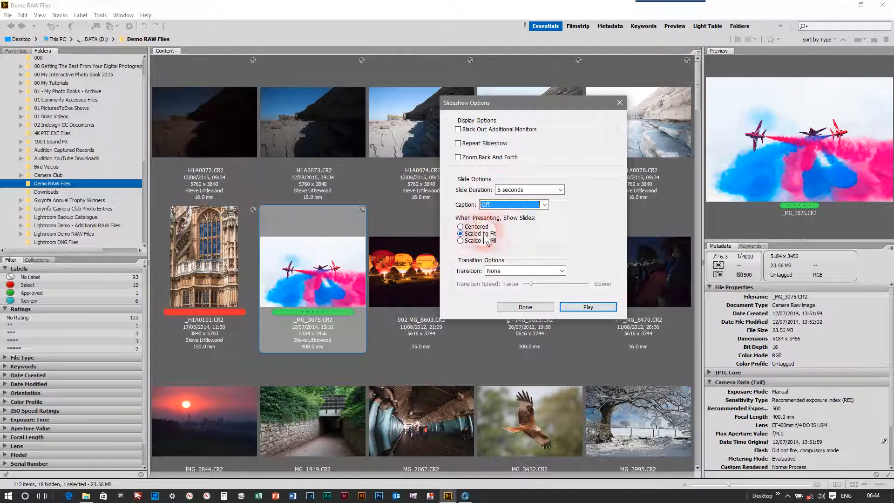
# Set the slideshow transition to Dissolve and make its transition speed slightly slower.
pyautogui.click(514, 270)
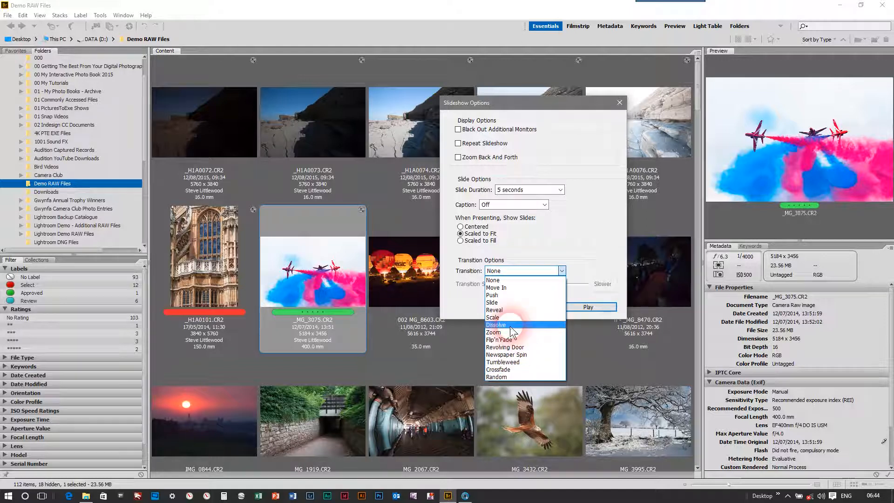
pyautogui.click(510, 326)
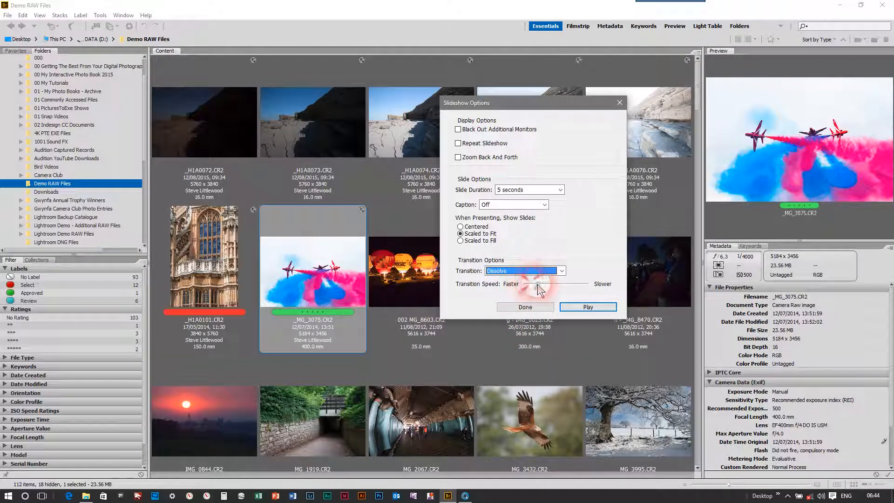
pyautogui.moveTo(548, 285); pyautogui.dragTo(526, 291)
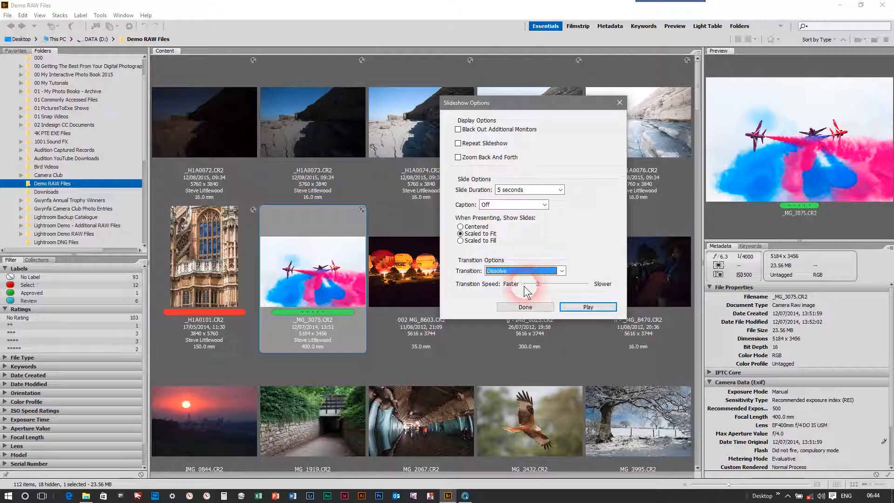
# Set the slideshow to Manual slide duration, Full caption and transition None, and accept the options.
pyautogui.click(539, 185)
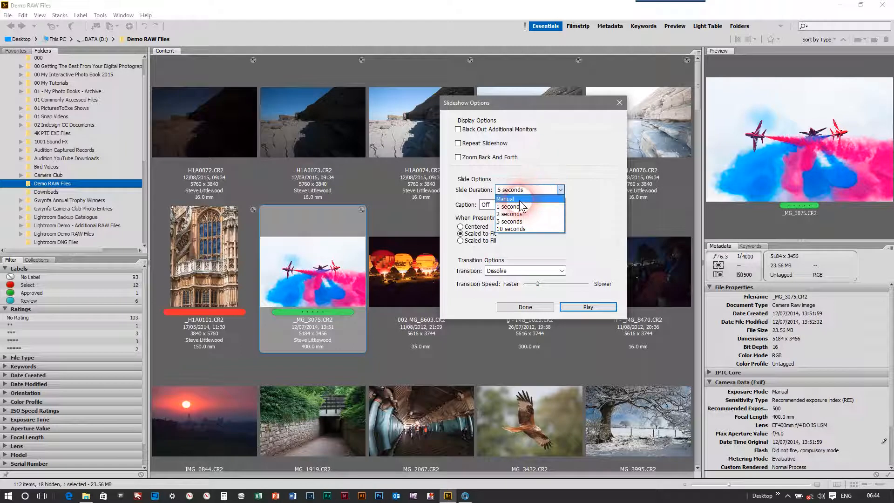
pyautogui.click(520, 199)
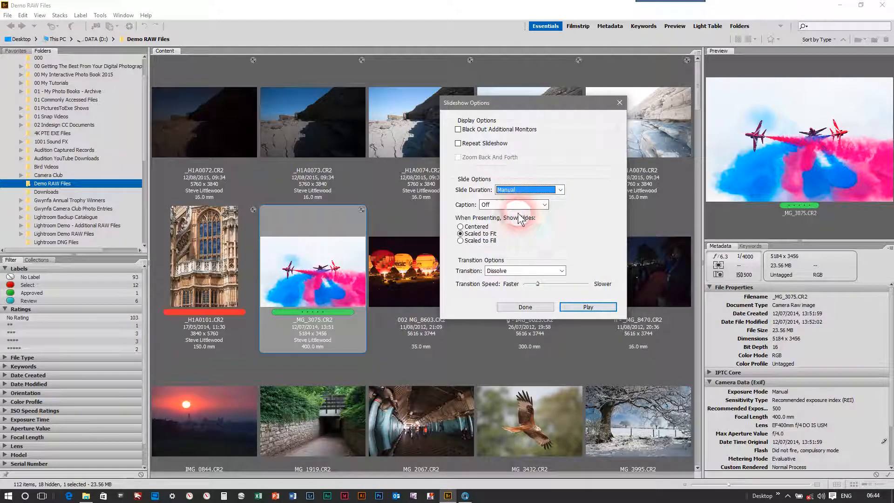
pyautogui.click(544, 205)
pyautogui.click(486, 238)
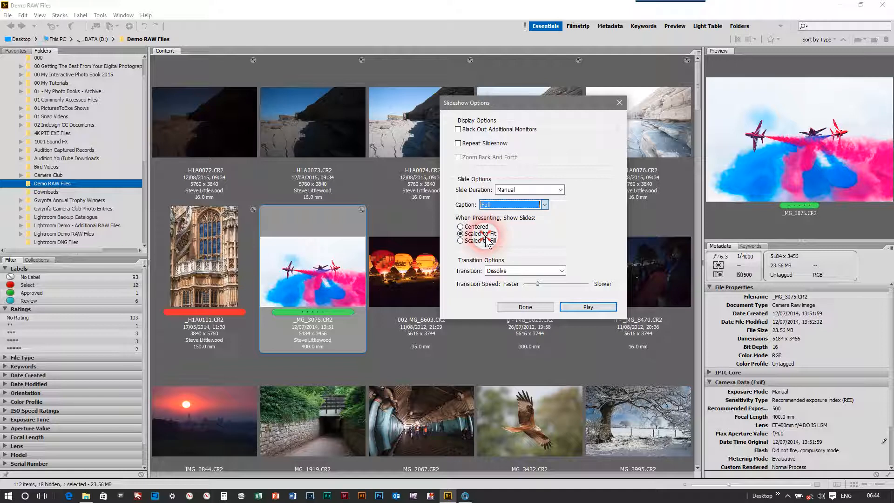
pyautogui.click(524, 270)
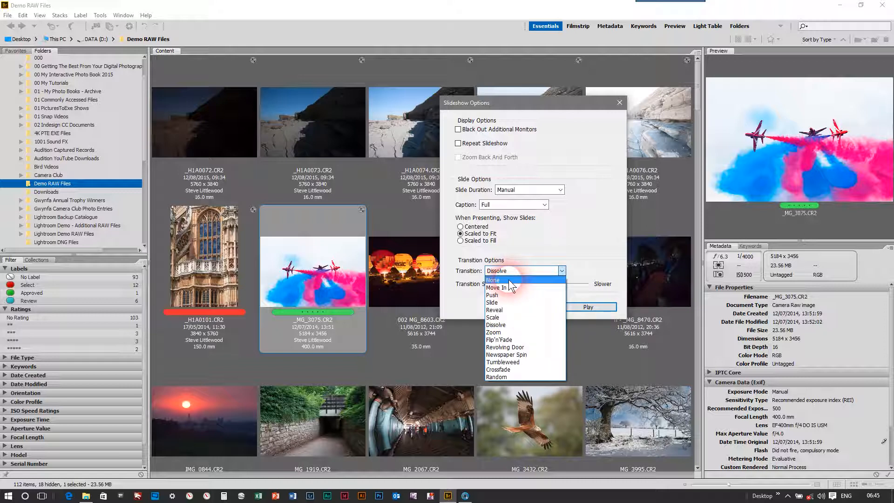
pyautogui.click(508, 280)
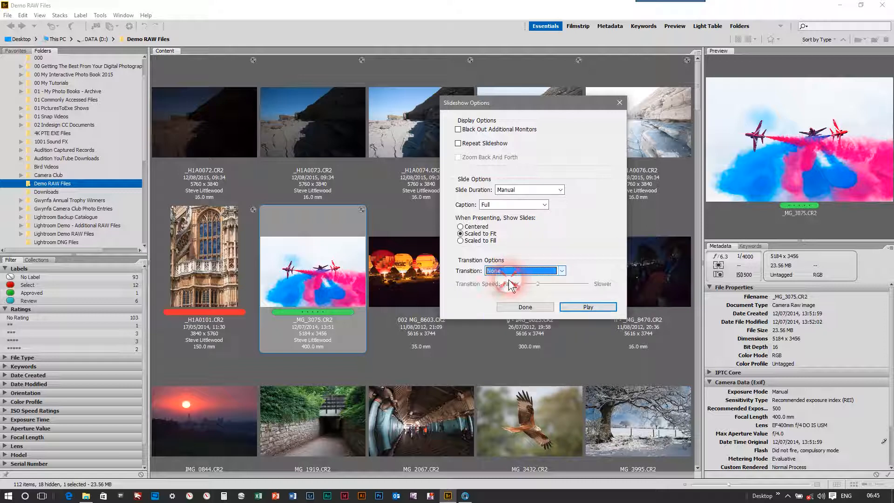
pyautogui.click(513, 309)
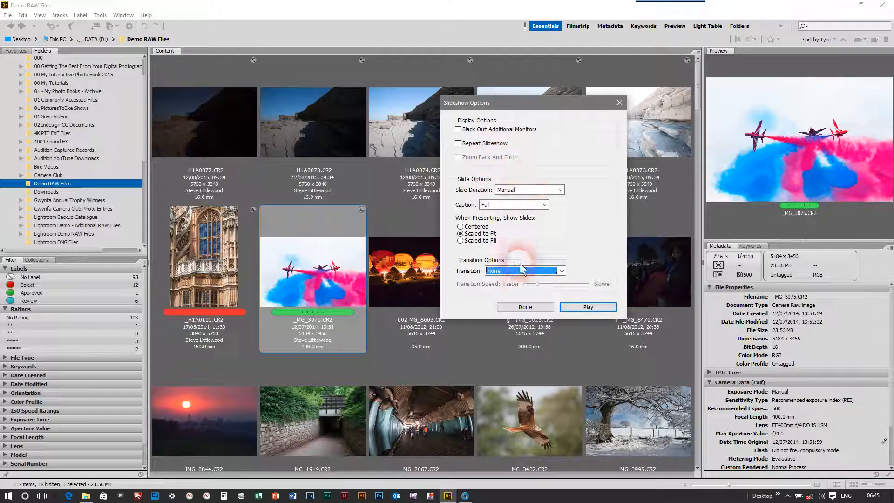
pyautogui.click(525, 306)
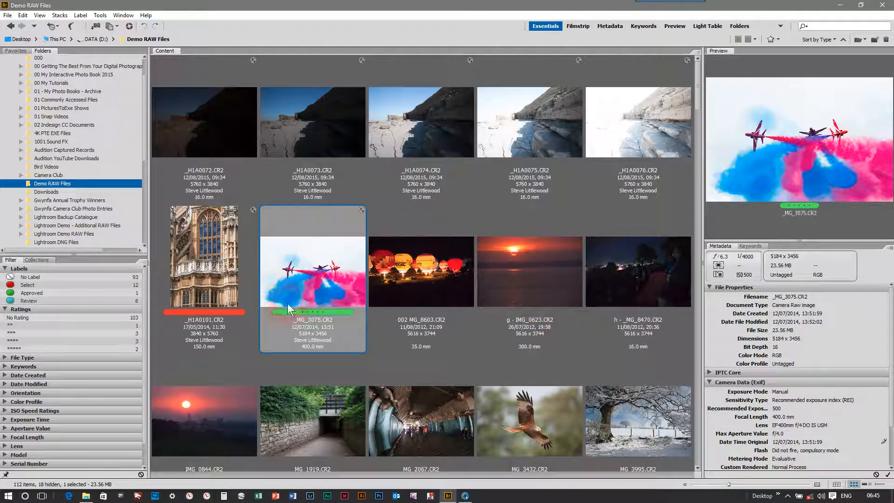
# Play the slideshow starting from the dark beach photo _H1A0072.CR2.
pyautogui.click(203, 121)
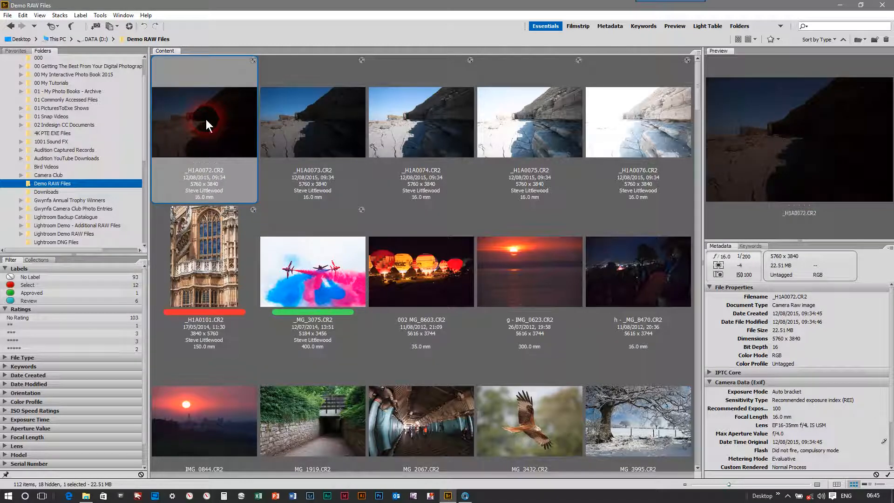
pyautogui.hotkey('ctrl', 'l')
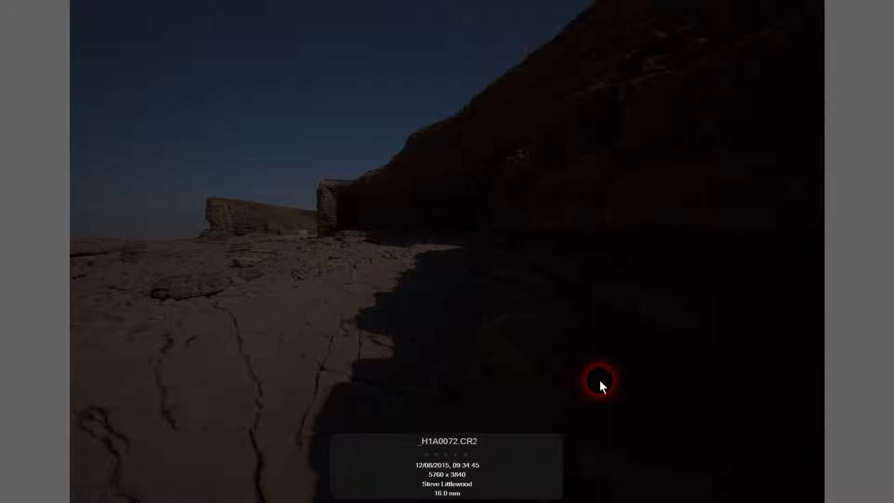
# Try one- to five-star ratings on the dark beach photo _H1A0072.CR2 and clear its rating.
pyautogui.press('1')
pyautogui.press('2')
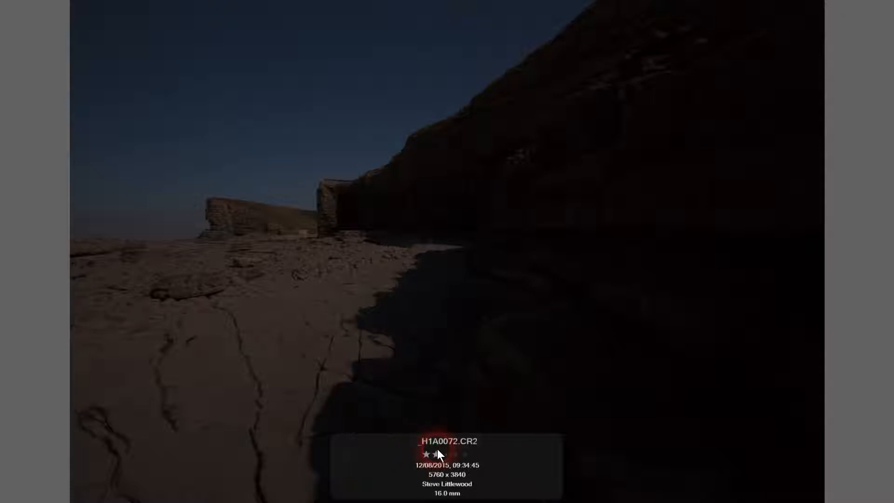
pyautogui.press('3')
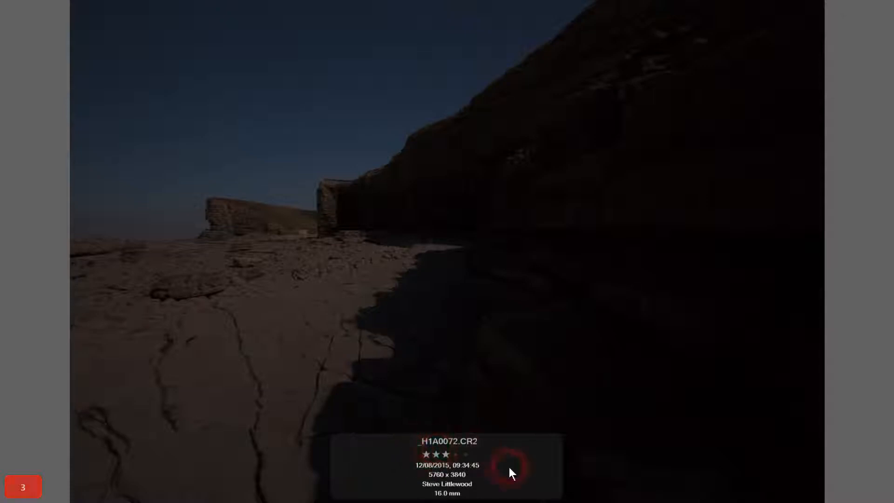
pyautogui.press('4')
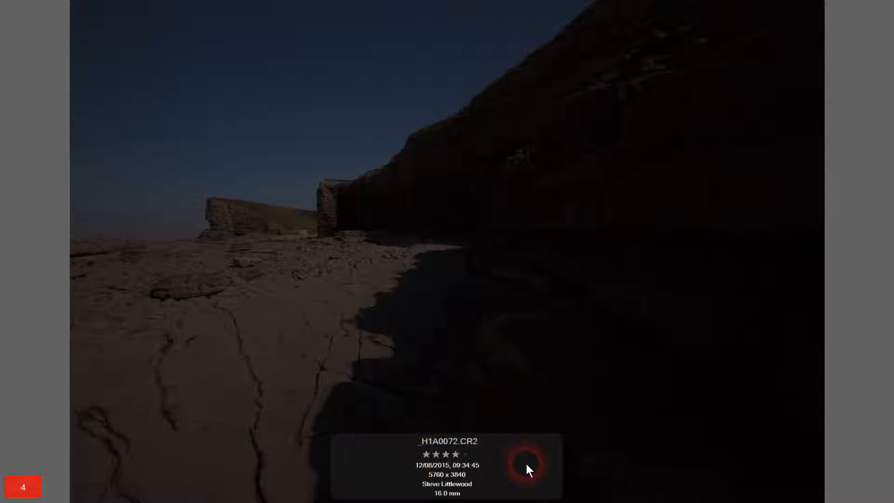
pyautogui.press('5')
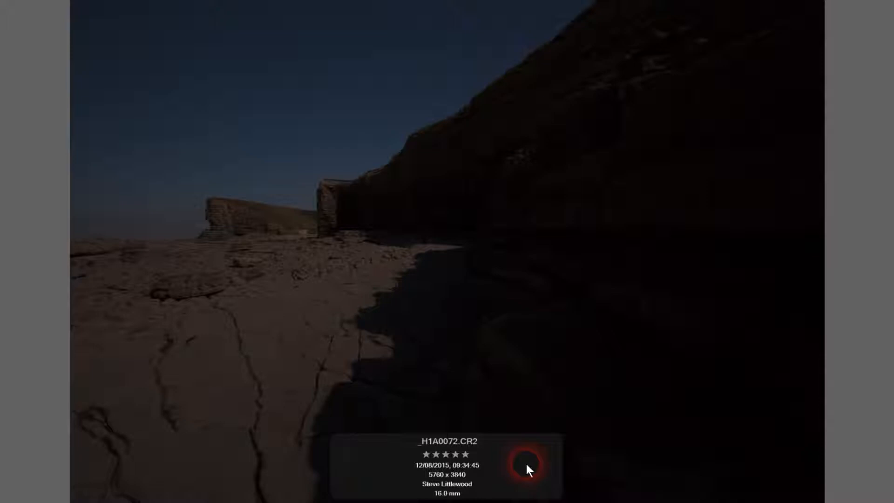
pyautogui.press('0')
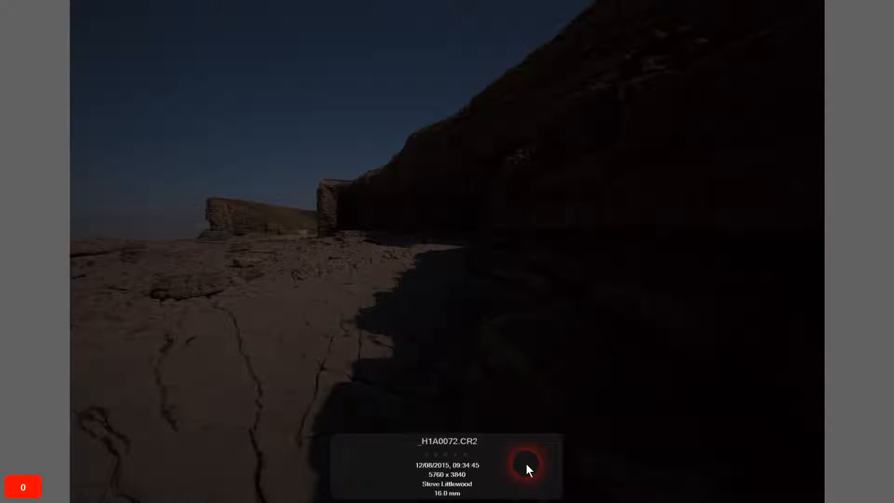
pyautogui.press('2')
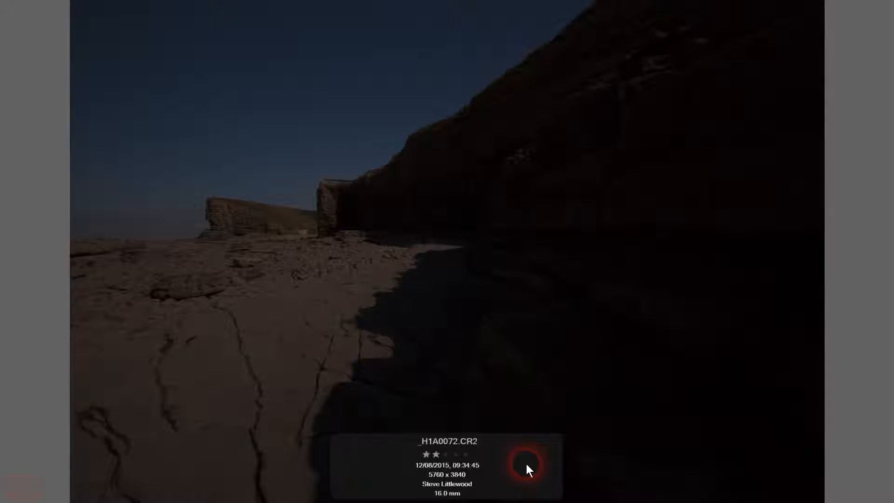
pyautogui.press('0')
# Rate the beach photos _H1A0072.CR2, _H1A0073.CR2, _H1A0075.CR2 and _H1A0076.CR2 one star, skipping _H1A0074.CR2.
pyautogui.press('1')
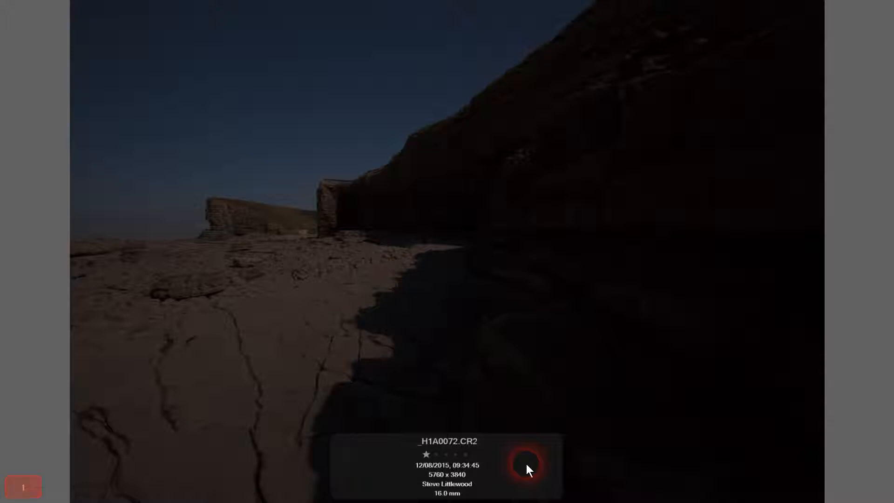
pyautogui.press('Right')
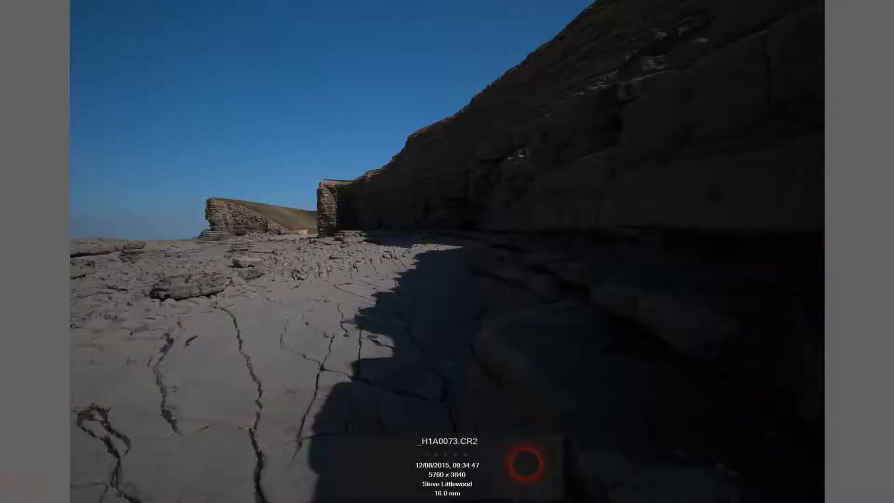
pyautogui.press('1')
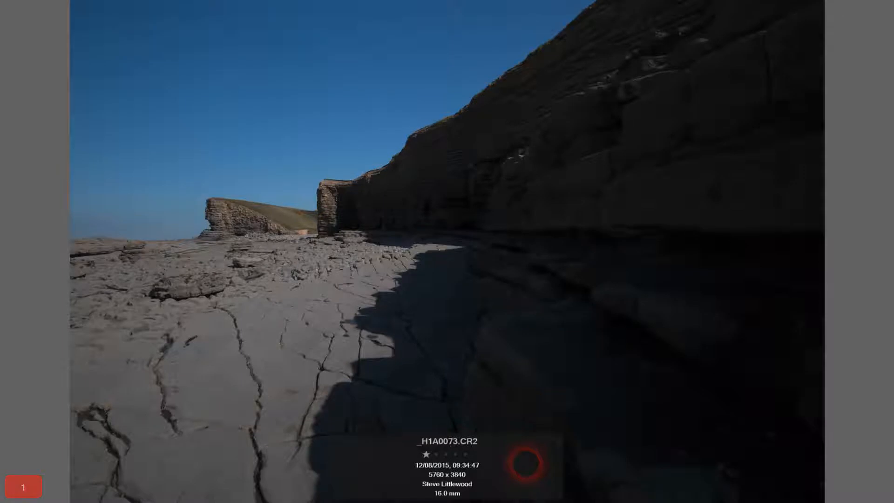
pyautogui.press('Right')
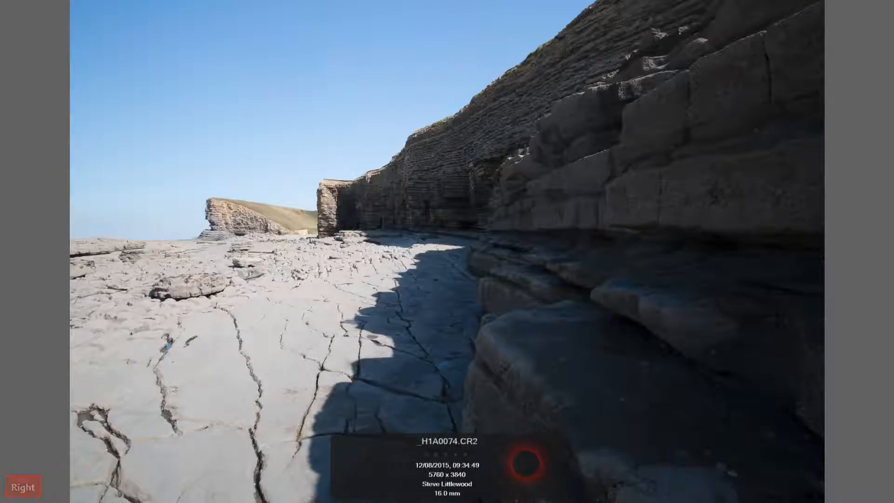
pyautogui.press('Right')
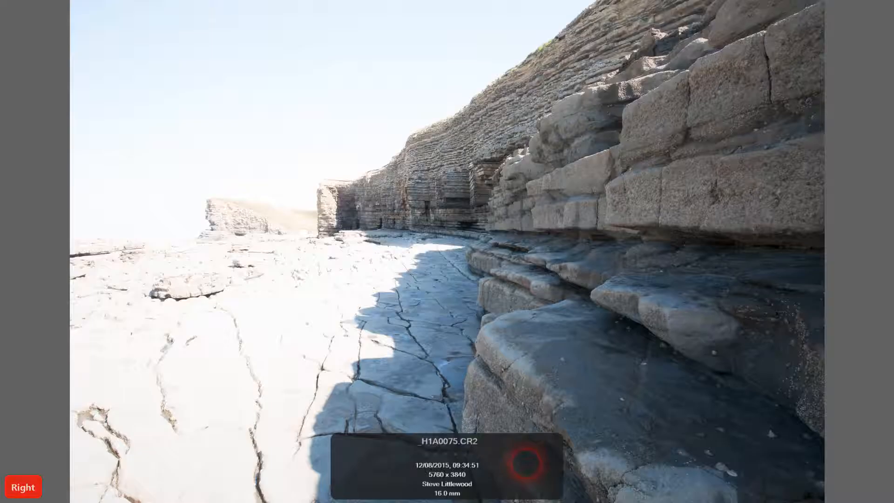
pyautogui.press('1')
pyautogui.press('Right')
pyautogui.press('1')
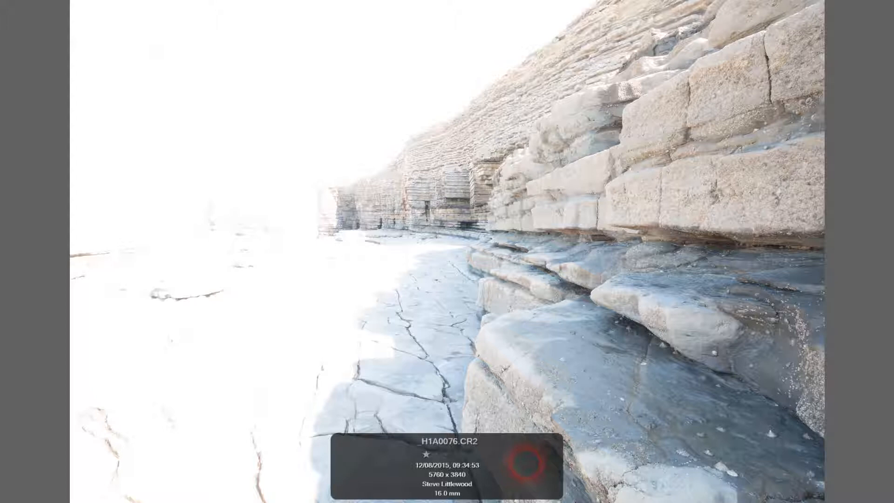
# Switch the colour label of the building photo _H1A0101.CR2 through blue, green and yellow, and back to red.
pyautogui.press('Right')
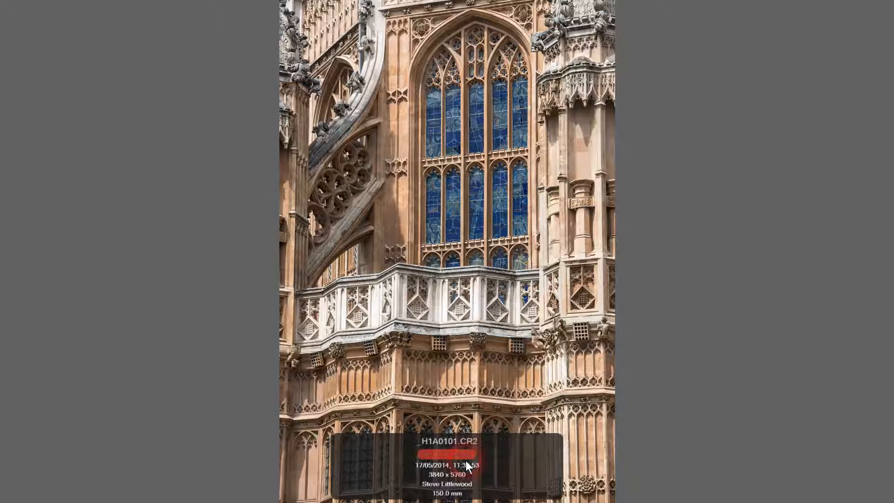
pyautogui.press('9')
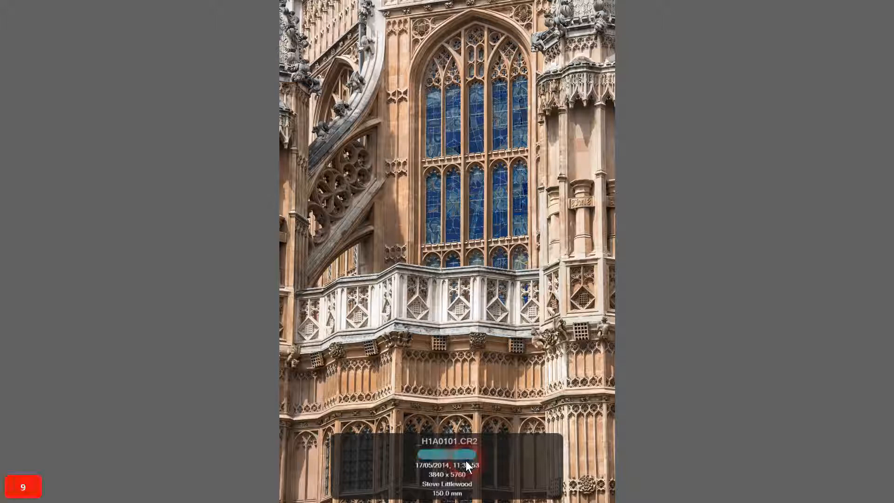
pyautogui.press('8')
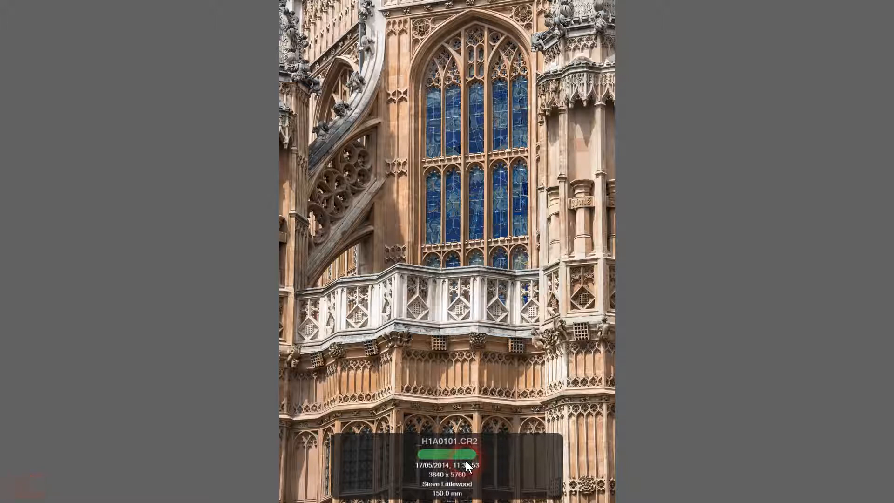
pyautogui.press('7')
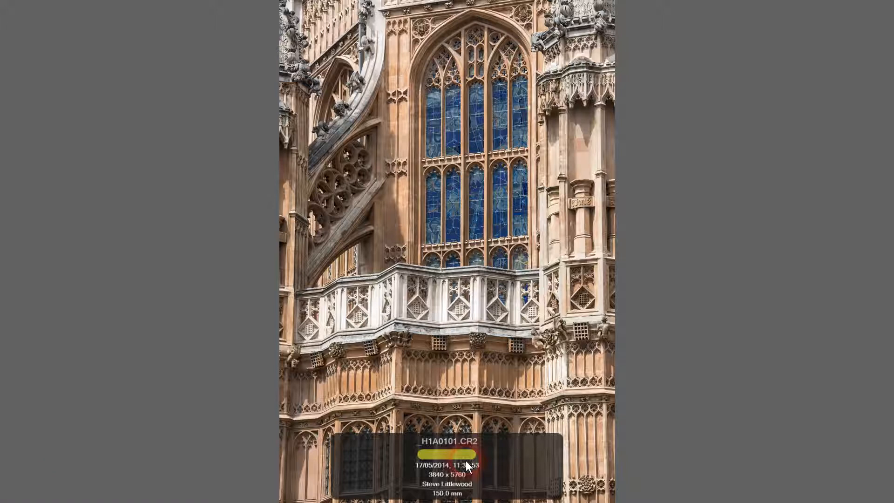
pyautogui.press('6')
# Rate the night crowd photo h - _MG_8470.CR2 one star and the red sun photo IMG_0844.CR2 three stars, and exit the slideshow.
pyautogui.press('Right')
pyautogui.press('Right')
pyautogui.press('Right')
pyautogui.press('Right')
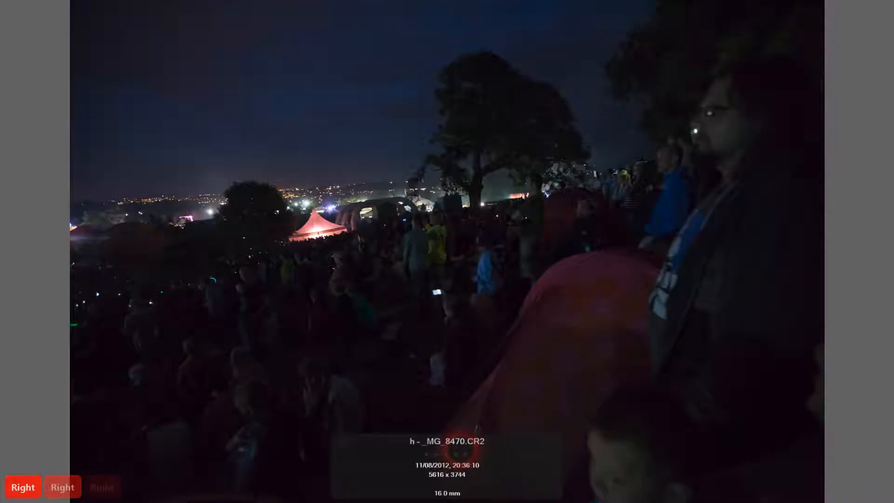
pyautogui.press('1')
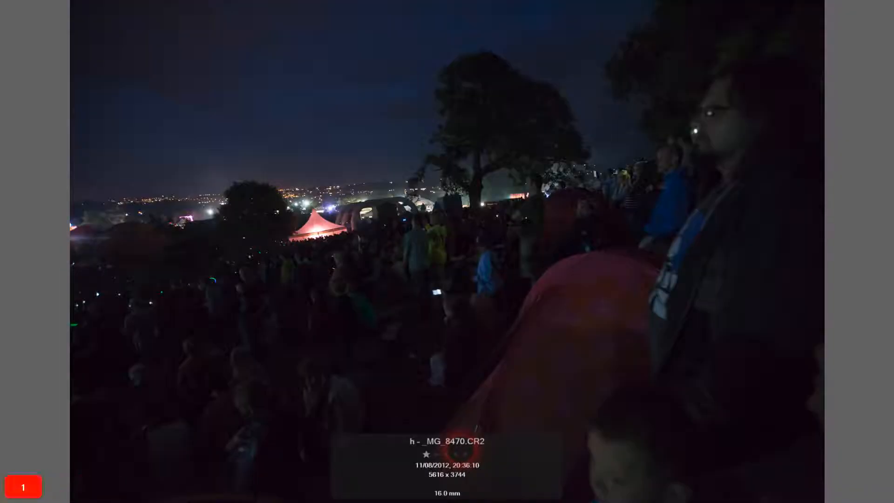
pyautogui.press('Right')
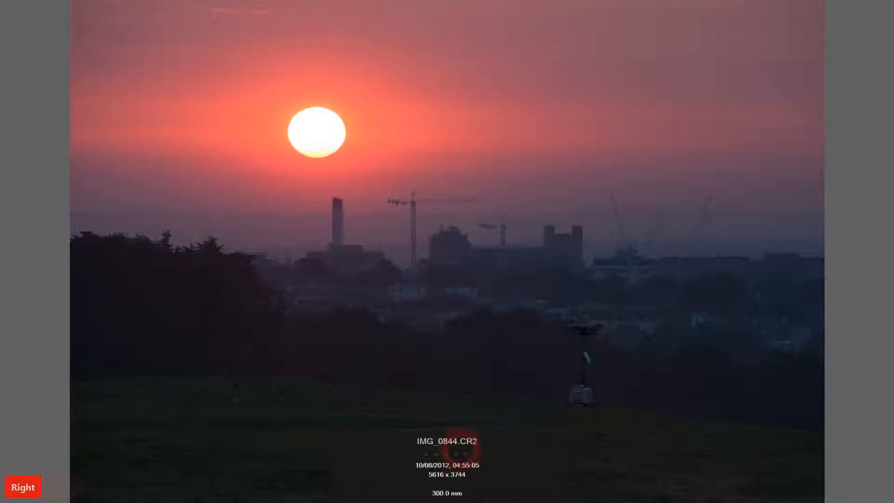
pyautogui.press('3')
pyautogui.press('Right')
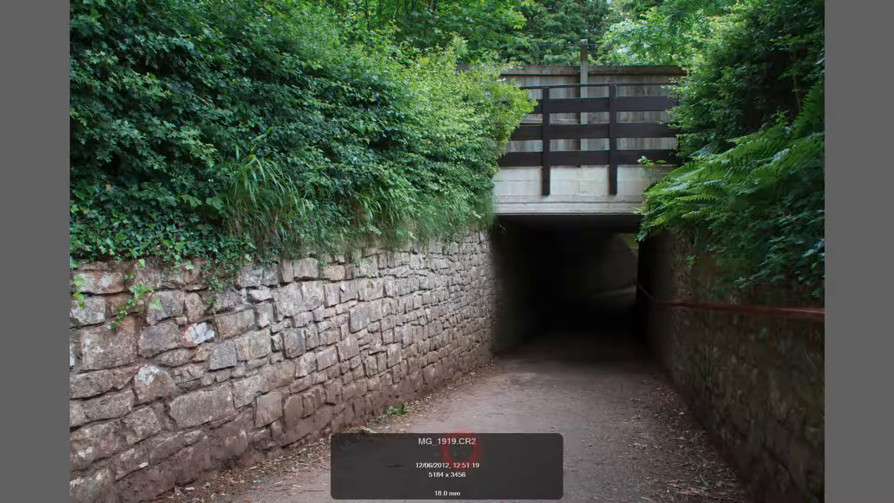
pyautogui.press('Escape')
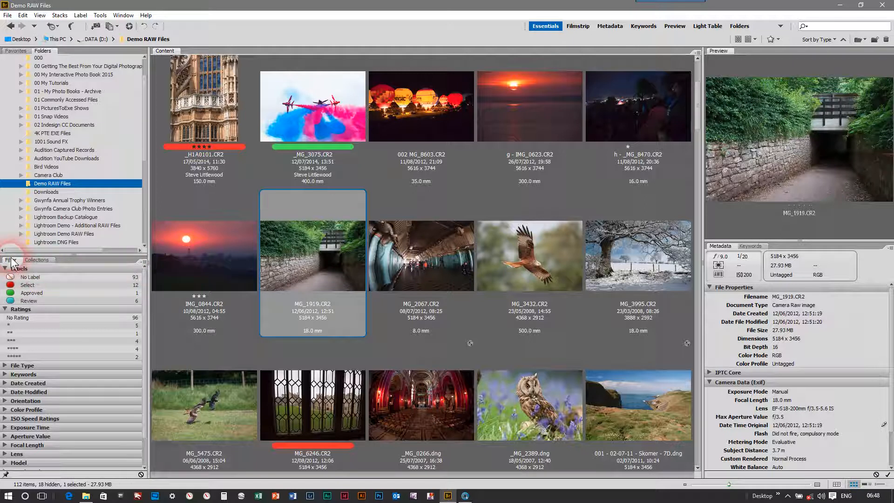
# Filter the folder to one-star photos and select all of them.
pyautogui.click(17, 325)
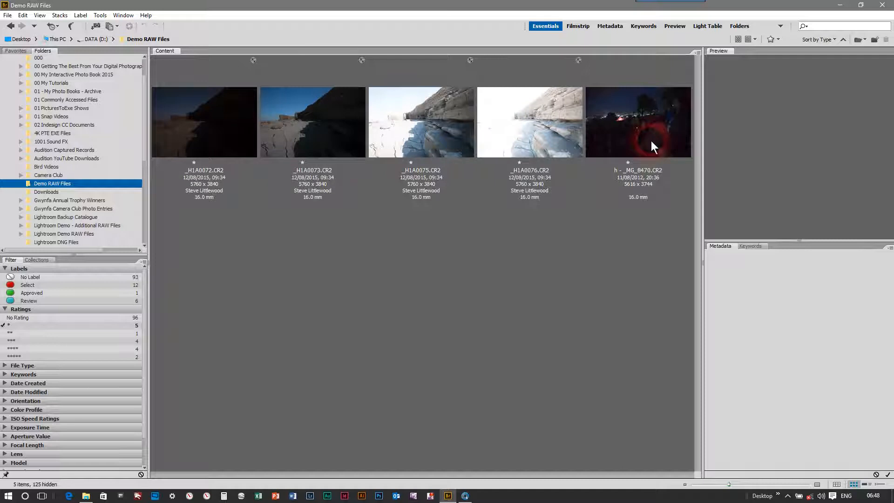
pyautogui.click(215, 136)
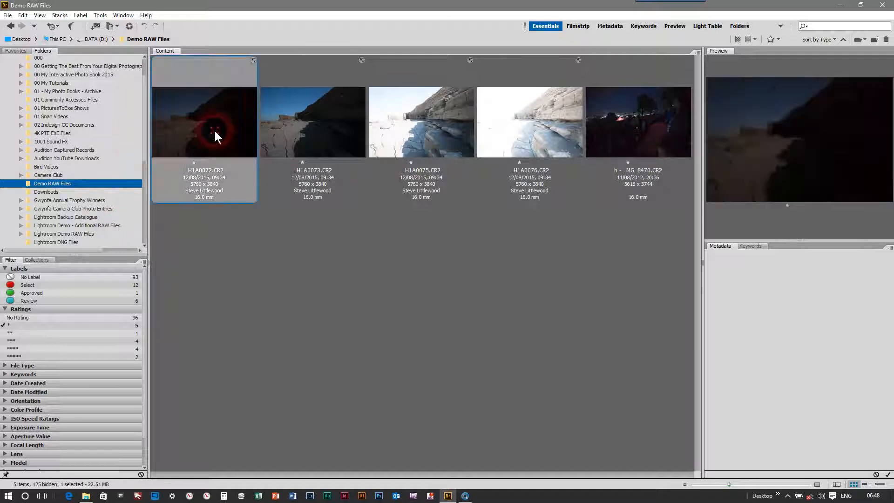
pyautogui.keyDown('shift'); pyautogui.click(638, 133); pyautogui.keyUp('shift')
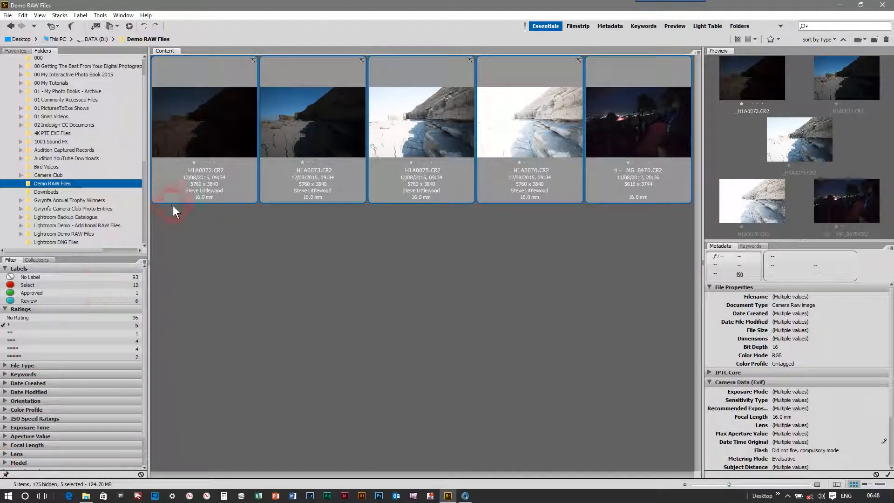
# Remove the one-star filter and clear the ratings of the selected photos.
pyautogui.click(5, 325)
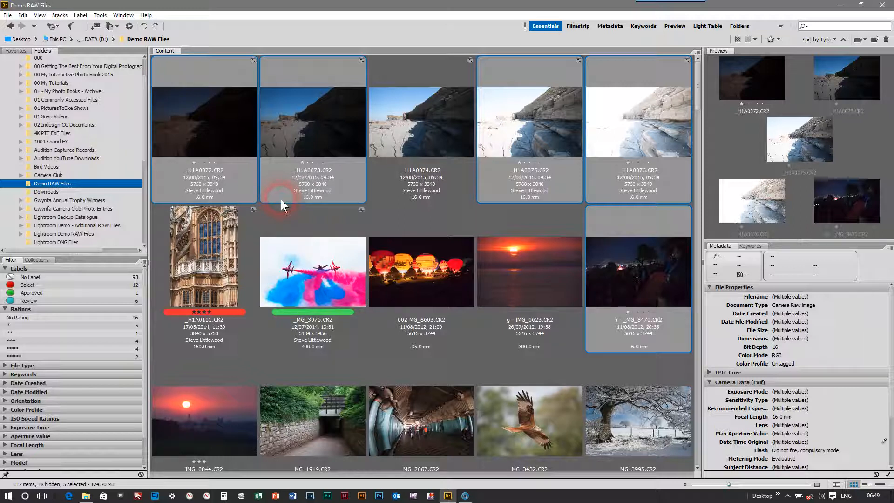
pyautogui.hotkey('ctrl', '0')
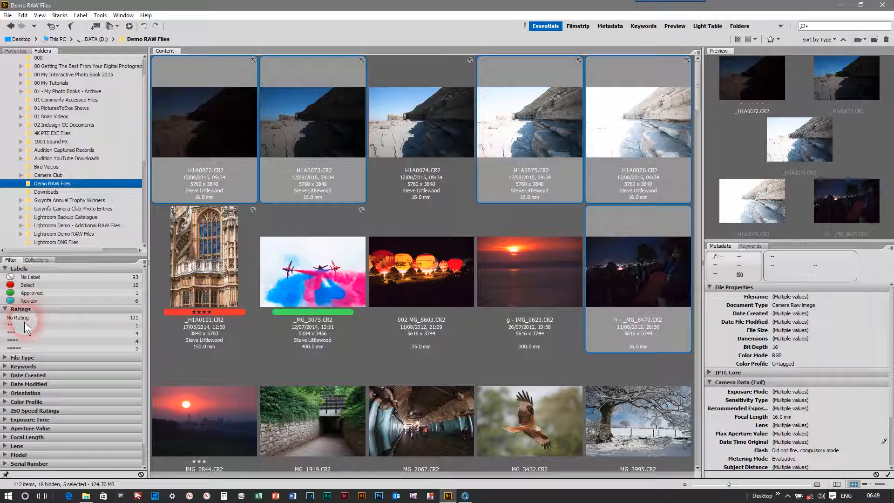
# Filter the photos by the 12-24mm lens to view its shots, and remove the lens filter.
pyautogui.click(5, 446)
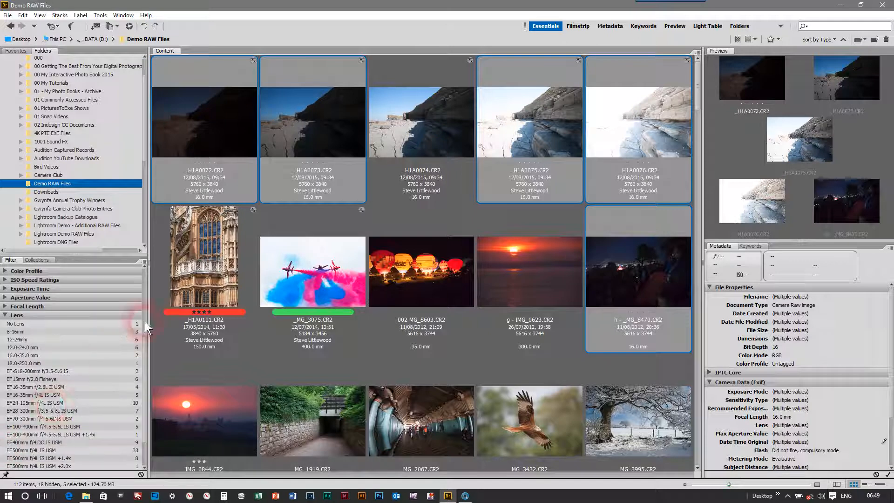
pyautogui.scroll(-3, 143, 345)
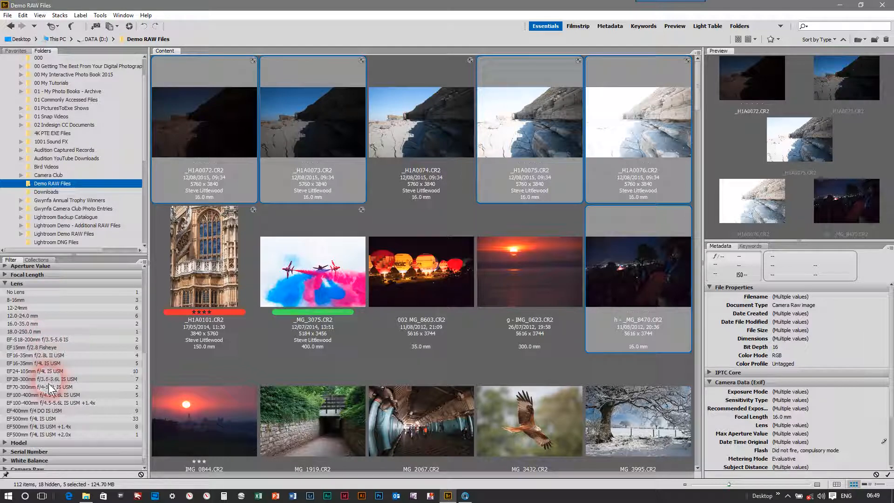
pyautogui.click(26, 307)
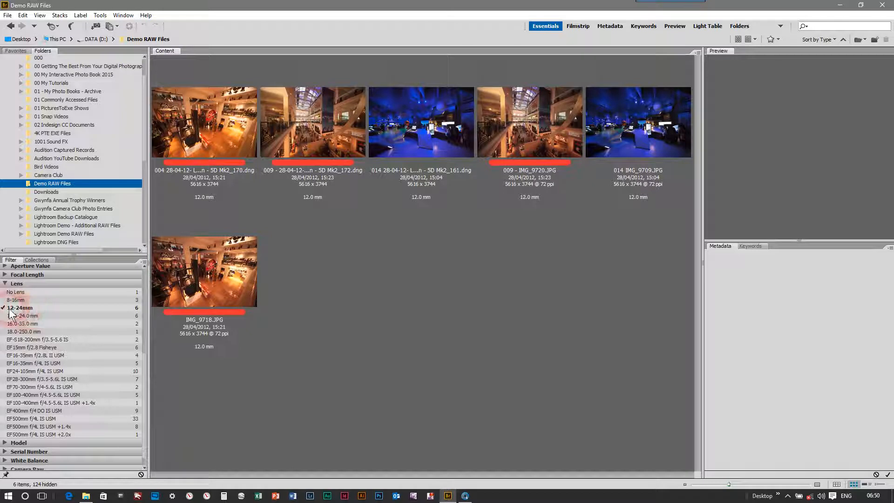
pyautogui.click(4, 308)
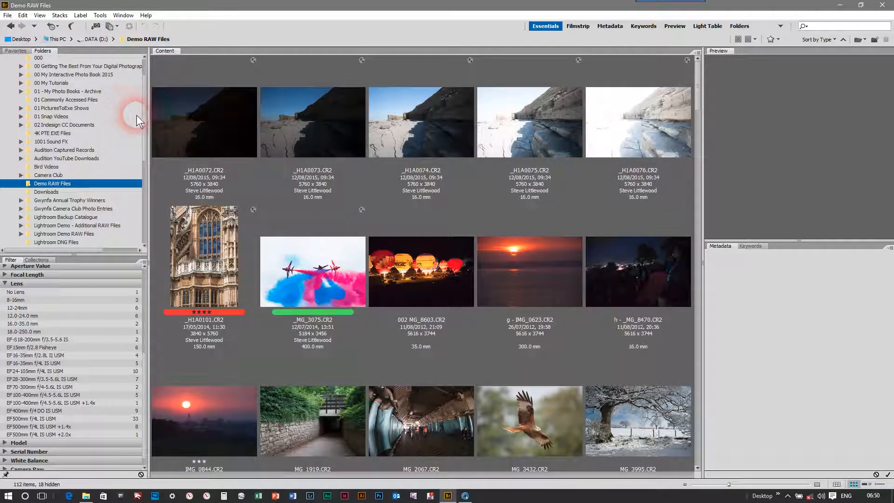
# Show the contents of the DATA (D:) drive and check the available view options.
pyautogui.scroll(2, 143, 116)
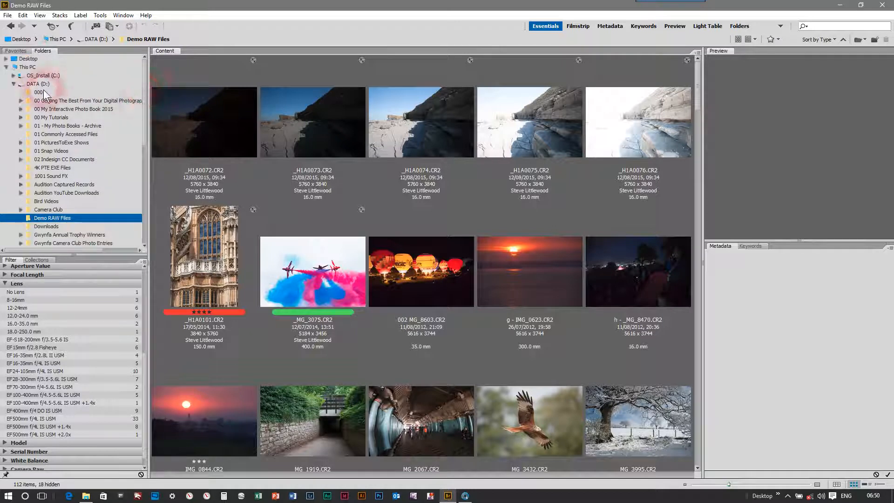
pyautogui.click(39, 84)
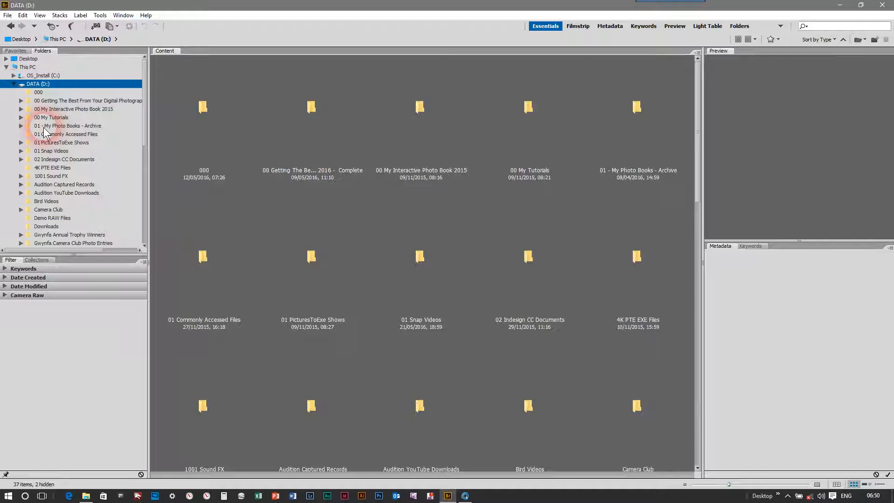
pyautogui.click(24, 16)
pyautogui.moveTo(40, 16)
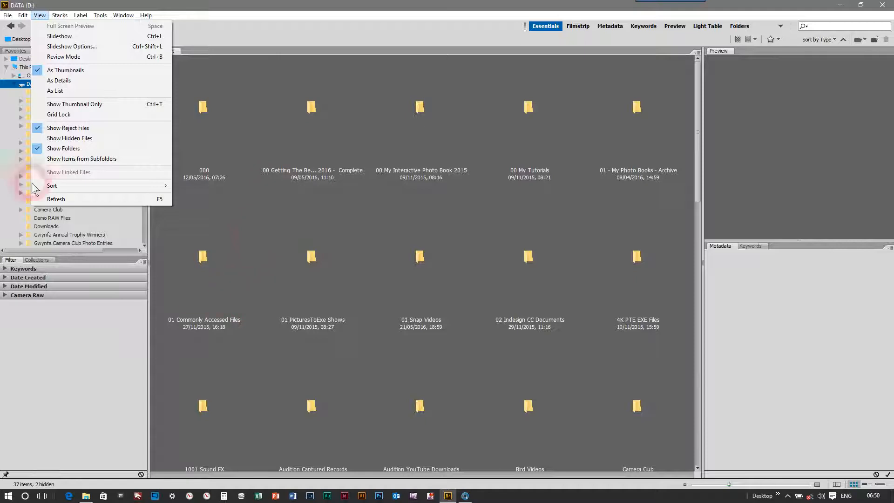
pyautogui.click(23, 86)
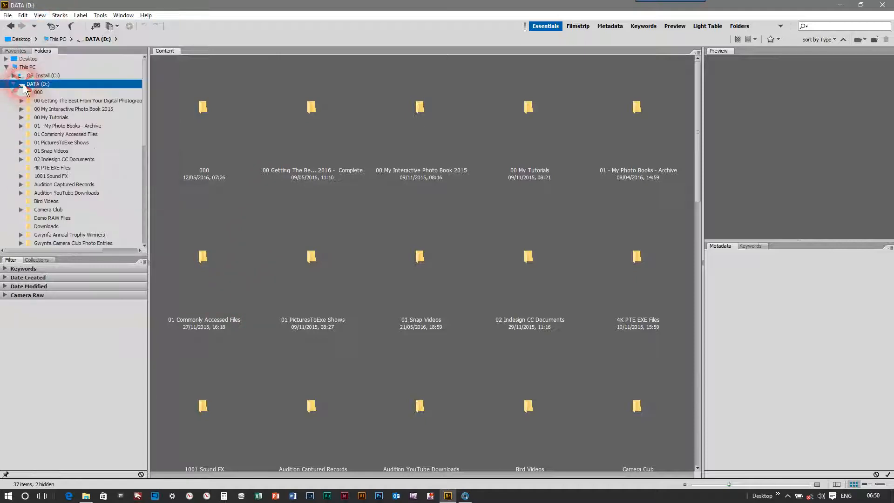
pyautogui.click(54, 175)
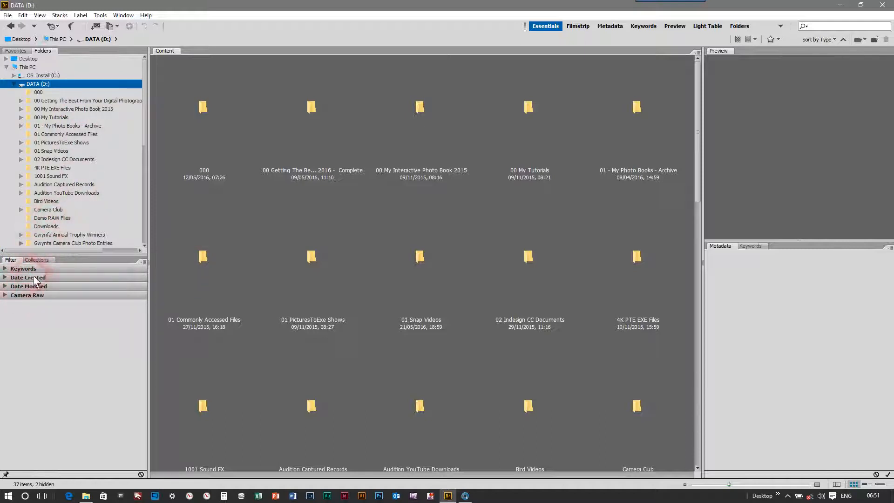
# Filter the Demo RAW Files photos by the f/8.0 aperture value to view them, and remove the aperture filter.
pyautogui.click(66, 220)
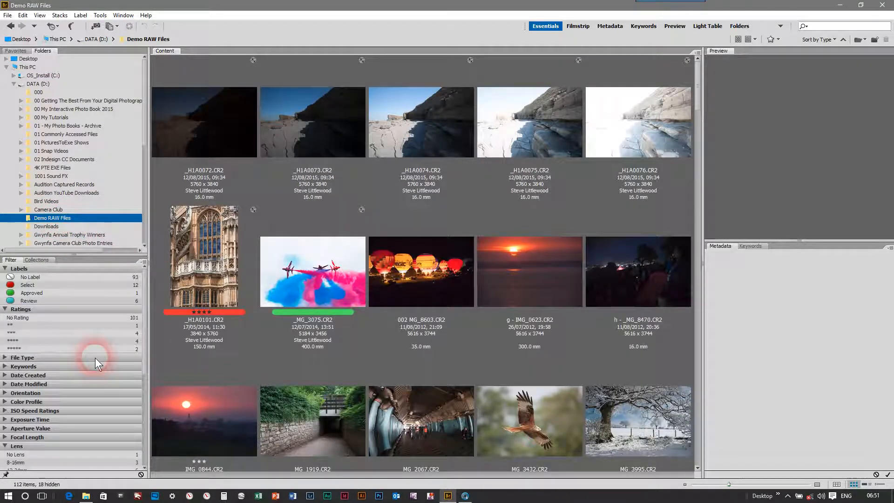
pyautogui.click(21, 429)
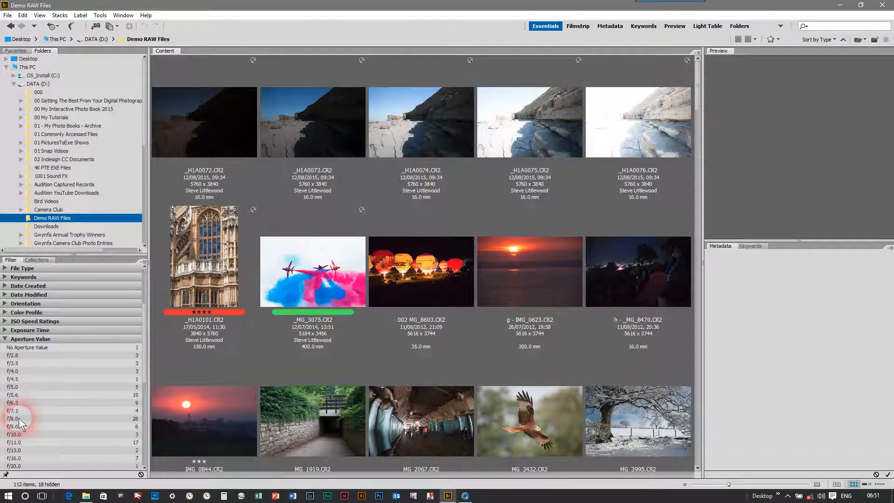
pyautogui.click(19, 417)
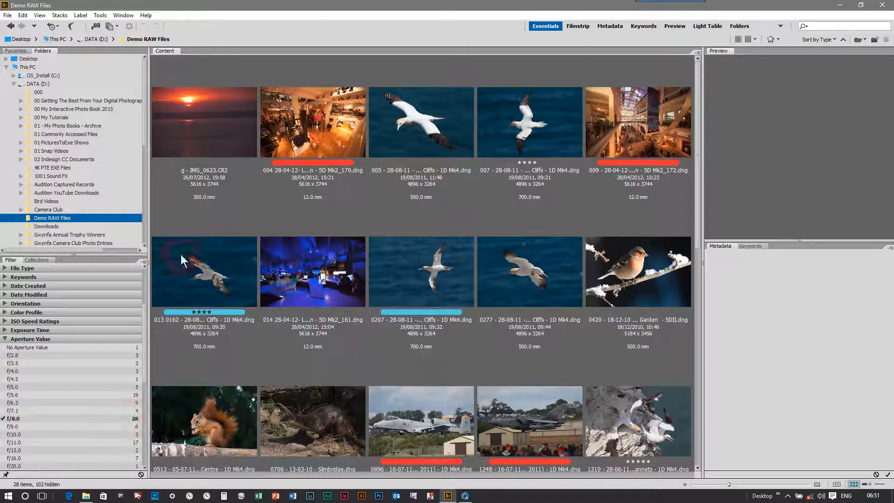
pyautogui.click(4, 419)
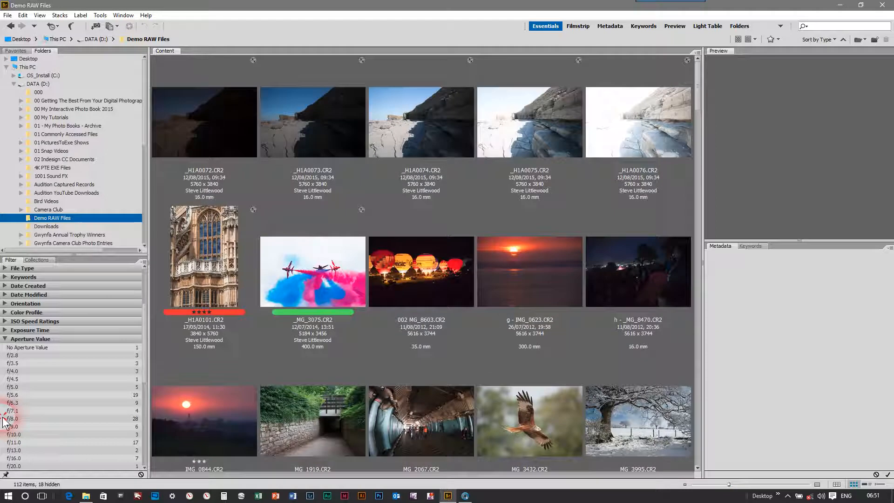
pyautogui.click(5, 339)
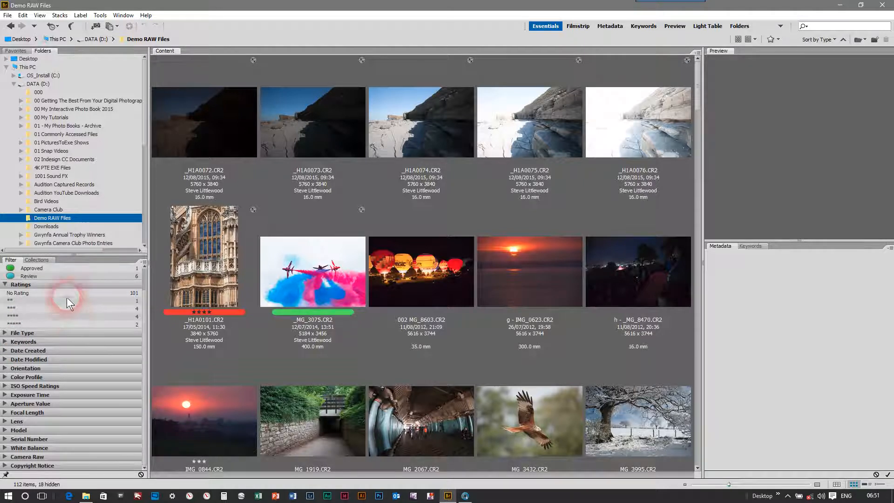
# Create a new collection named Aircraft.
pyautogui.click(37, 260)
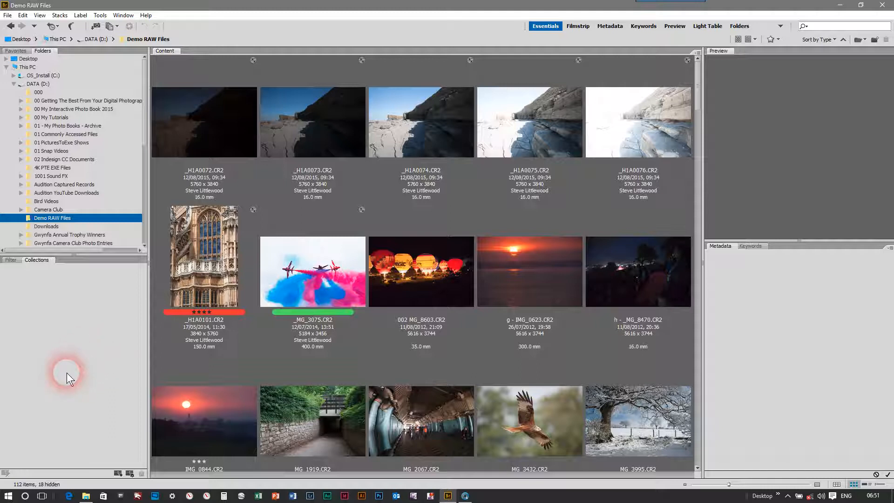
pyautogui.click(118, 473)
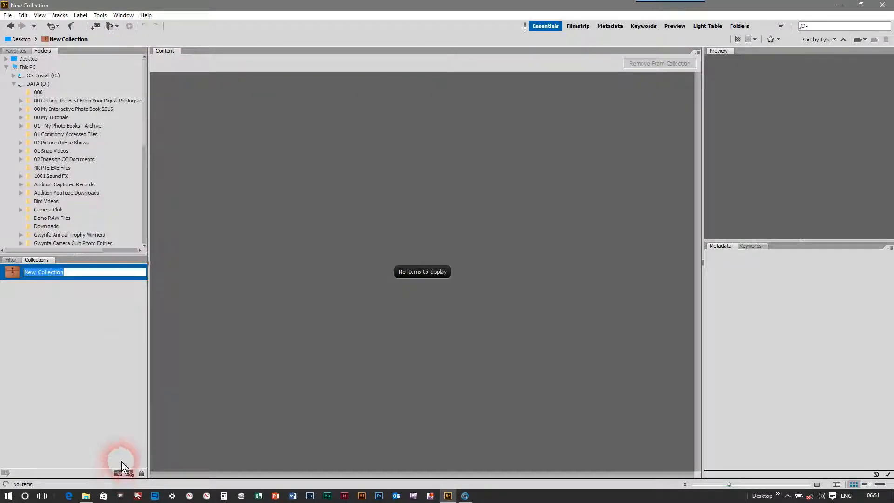
pyautogui.write('Ai')
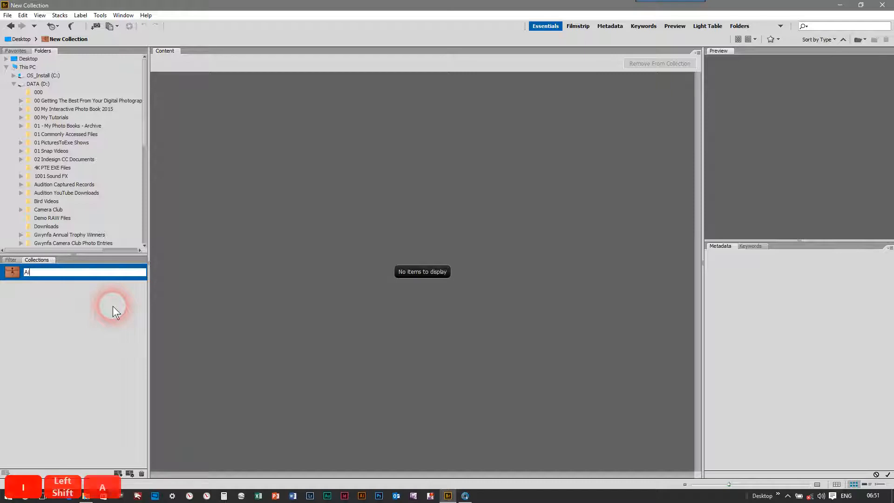
pyautogui.write('rcraft')
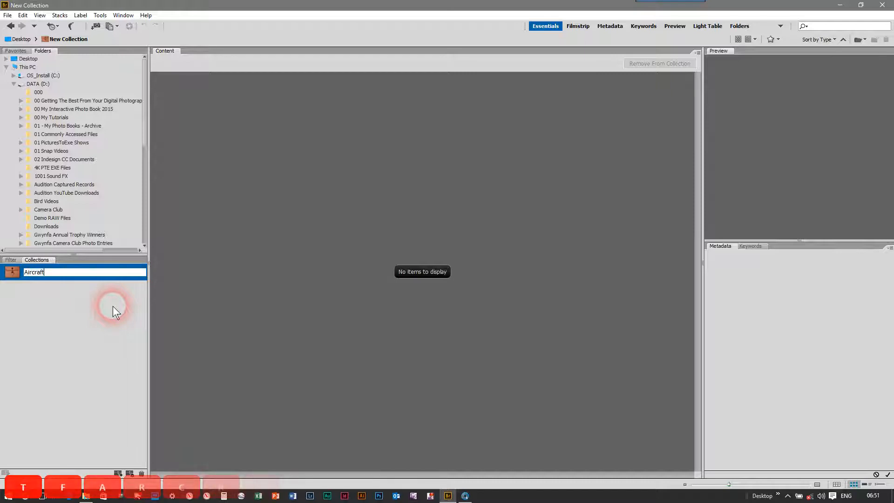
pyautogui.press('Return')
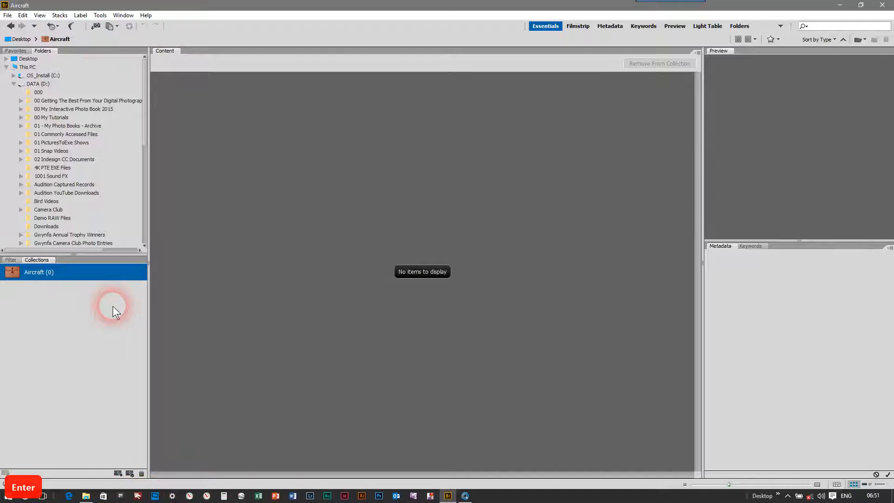
# Add the Demo RAW Files photos _MG_3075.CR2, 0896 and 0911 of aircraft to the Aircraft collection.
pyautogui.click(49, 218)
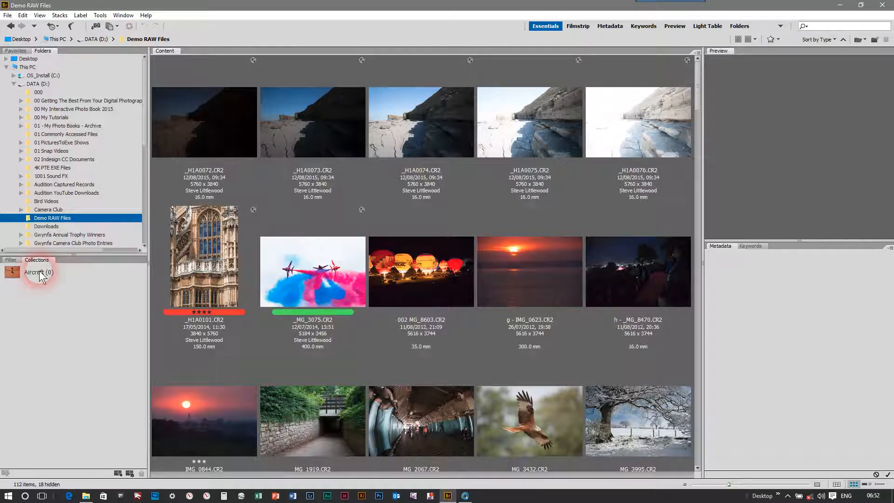
pyautogui.moveTo(312, 272); pyautogui.dragTo(76, 271)
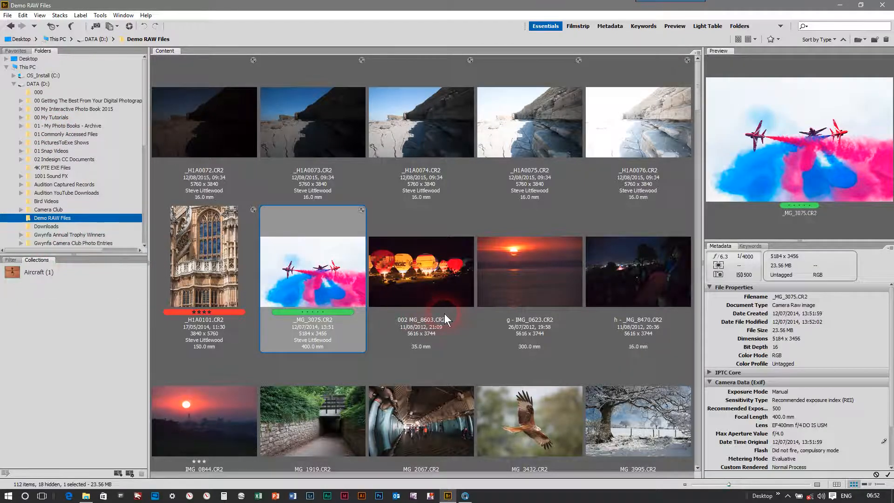
pyautogui.scroll(-5, 444, 314)
pyautogui.scroll(-5, 438, 314)
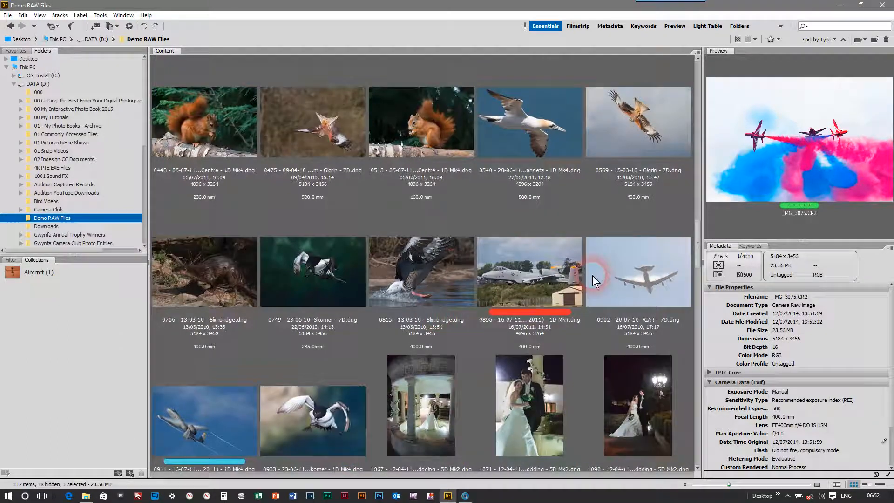
pyautogui.click(539, 280)
pyautogui.moveTo(539, 279); pyautogui.dragTo(87, 283)
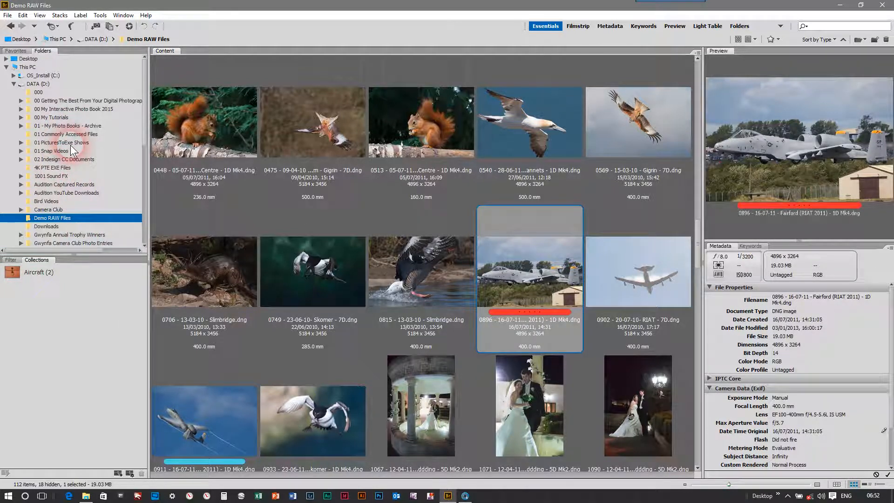
pyautogui.moveTo(201, 424); pyautogui.dragTo(50, 275)
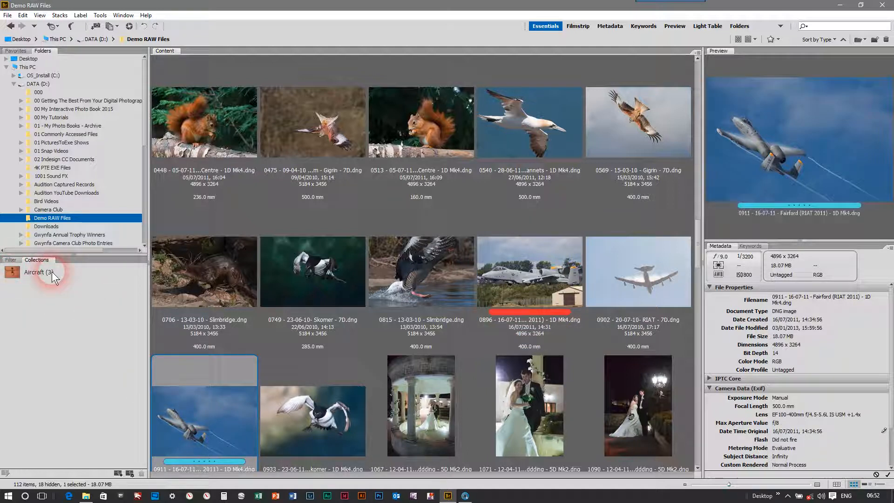
pyautogui.click(208, 396)
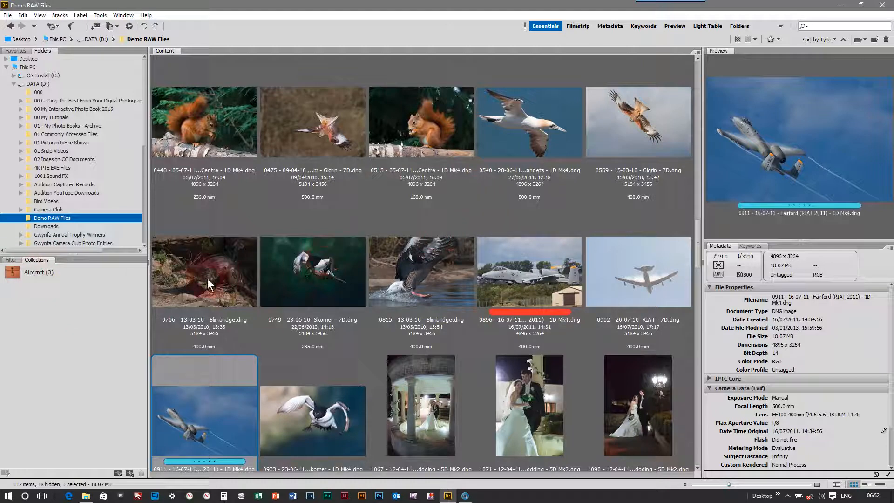
# Show the photos in the Aircraft collection and delete the collection.
pyautogui.click(23, 272)
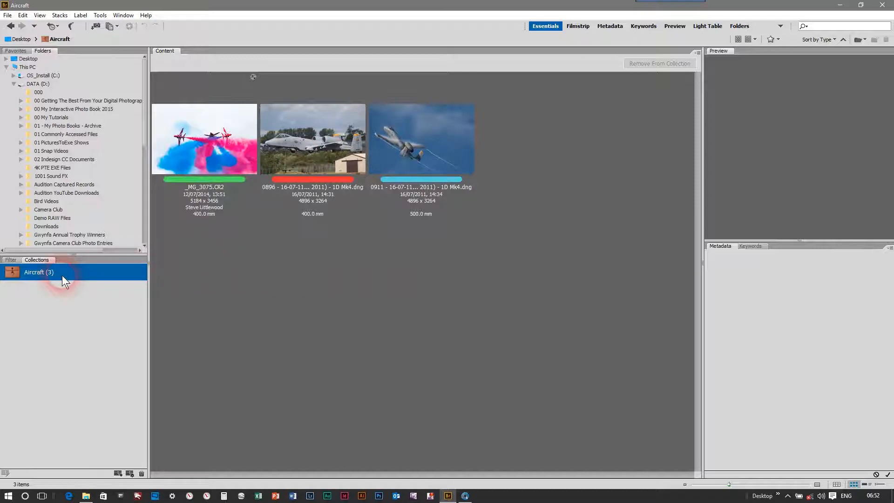
pyautogui.doubleClick(42, 272)
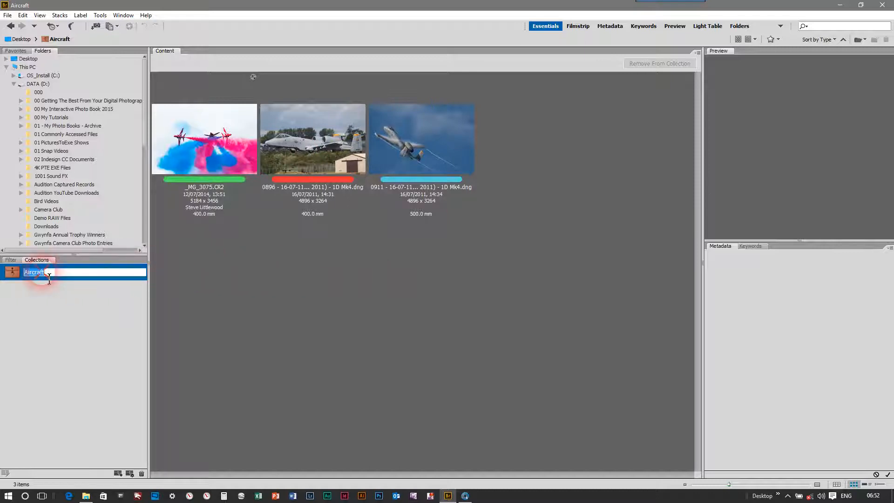
pyautogui.click(13, 273)
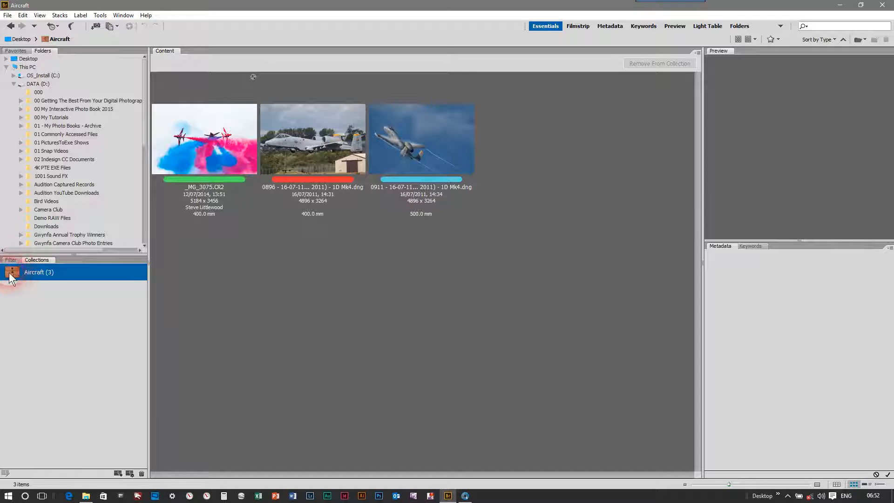
pyautogui.click(140, 473)
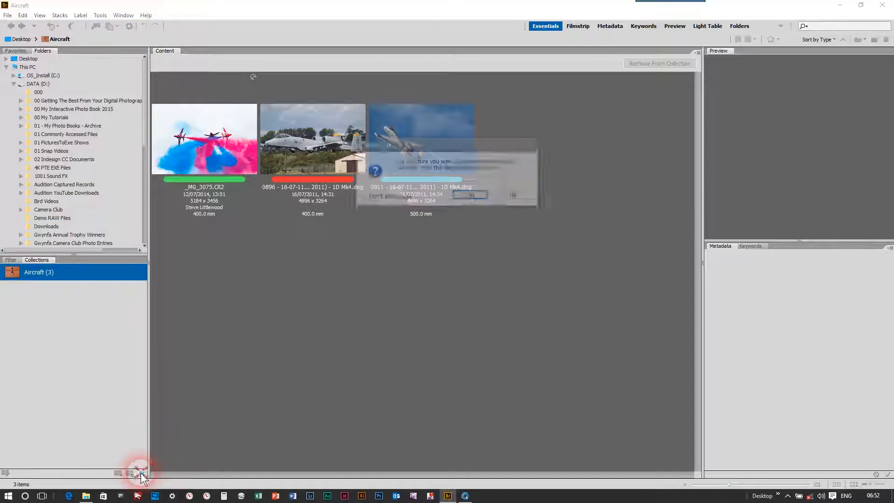
pyautogui.click(478, 198)
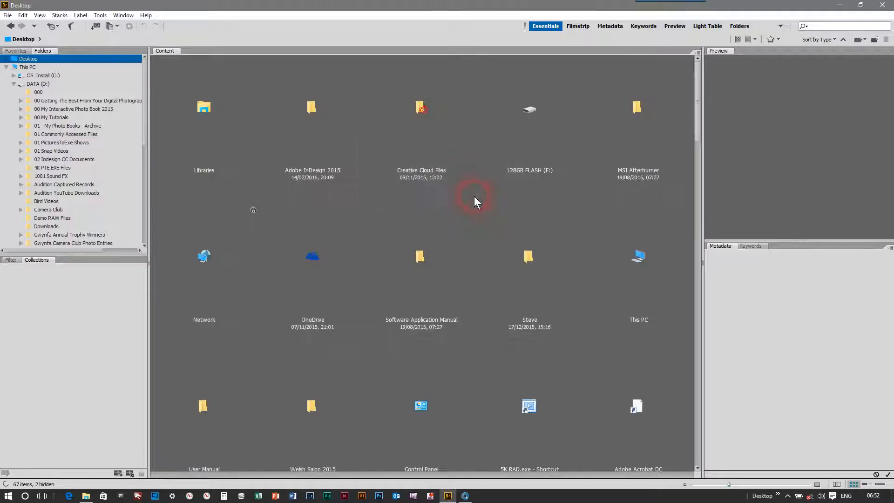
# Start a smart collection looking in DATA (D:) with the criterion ISO is greater than or equal to 3200.
pyautogui.click(55, 218)
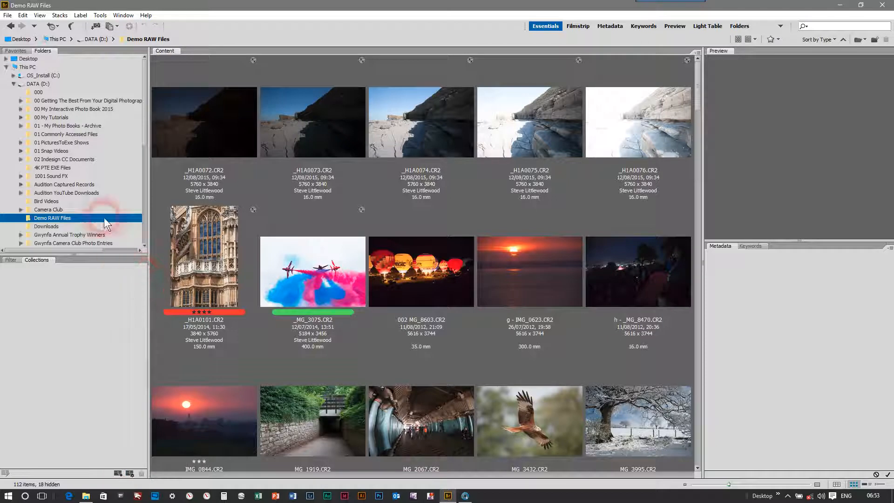
pyautogui.click(38, 85)
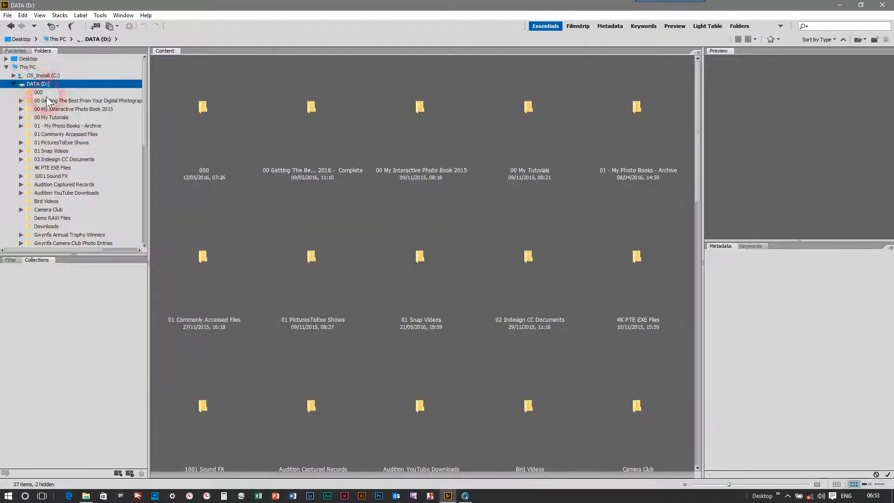
pyautogui.click(129, 473)
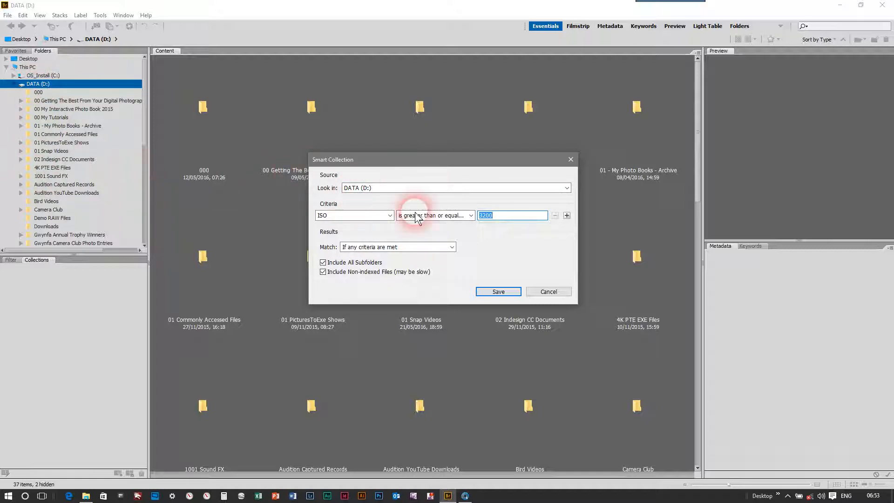
pyautogui.click(389, 215)
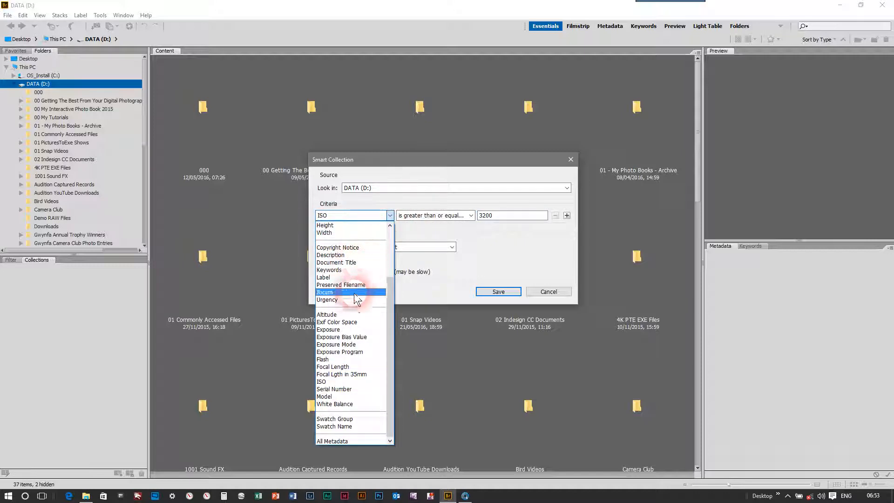
pyautogui.click(324, 383)
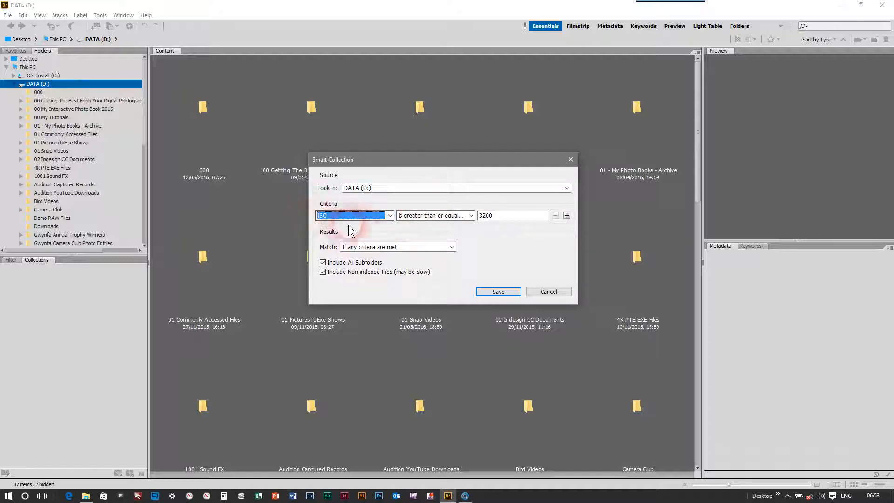
pyautogui.click(472, 216)
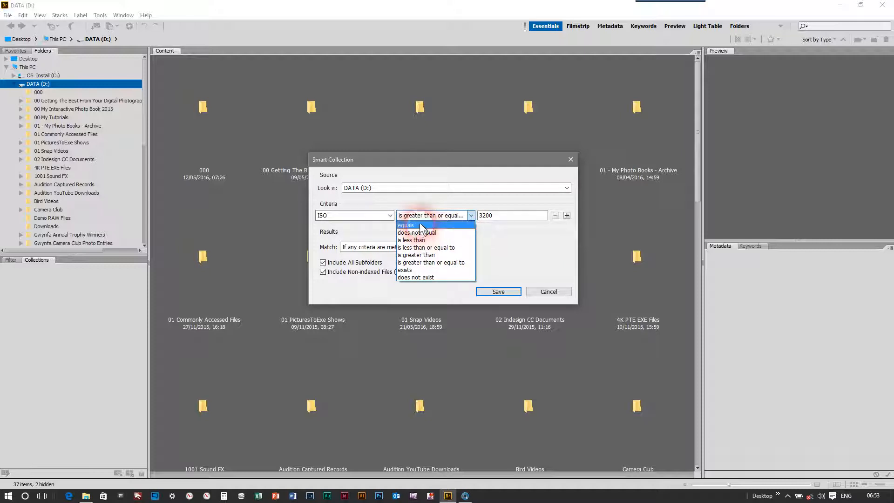
pyautogui.click(435, 264)
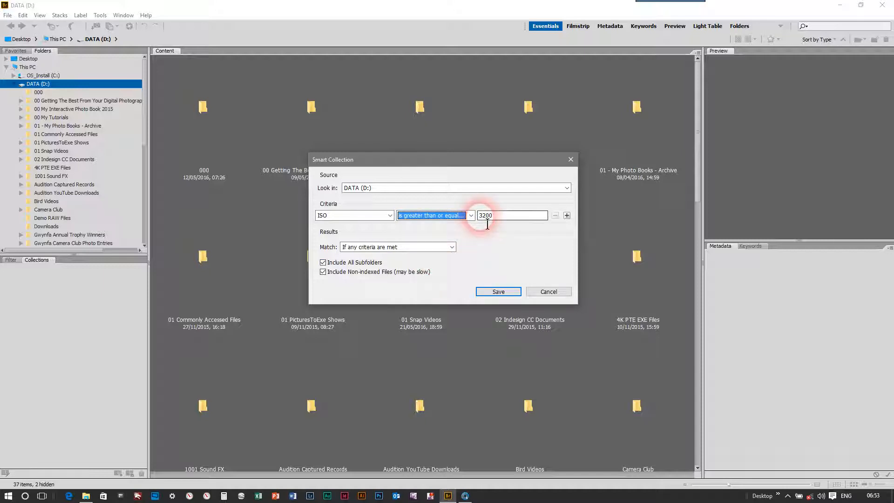
pyautogui.click(531, 217)
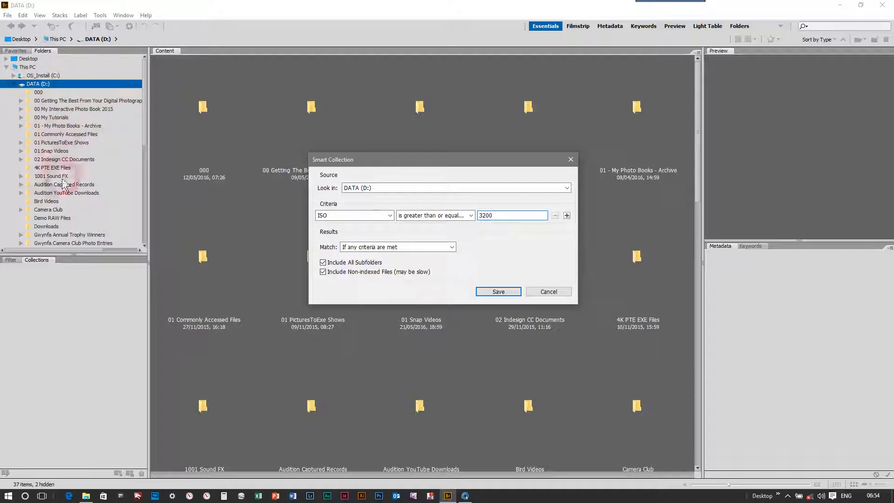
pyautogui.click(485, 216)
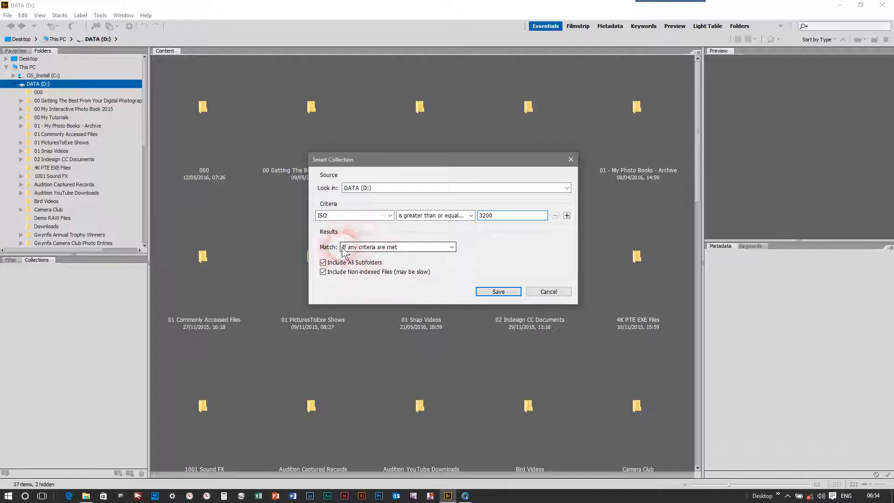
# Save the smart collection with matching if any criteria are met, name it 3200+, and look through its photos.
pyautogui.click(435, 248)
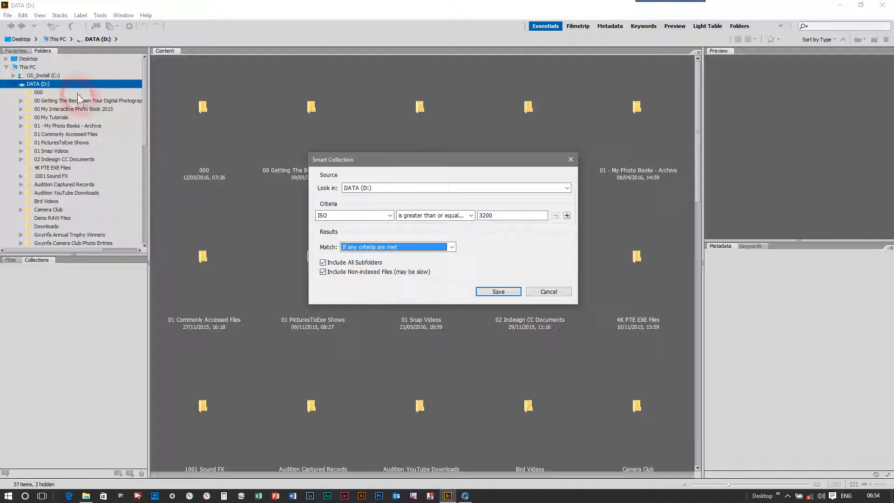
pyautogui.click(497, 292)
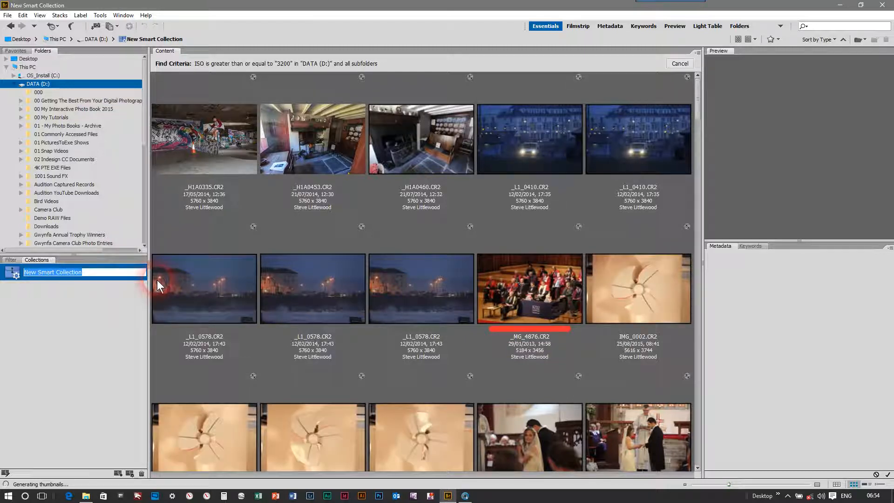
pyautogui.write('3200')
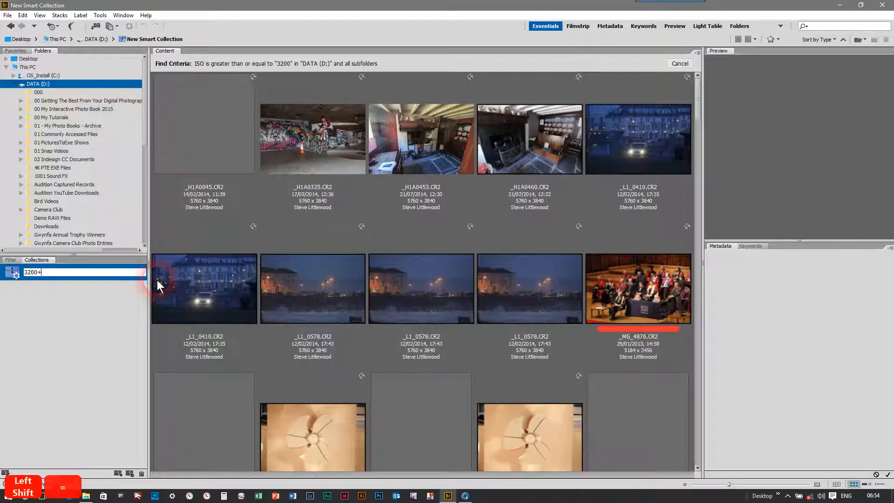
pyautogui.write('+')
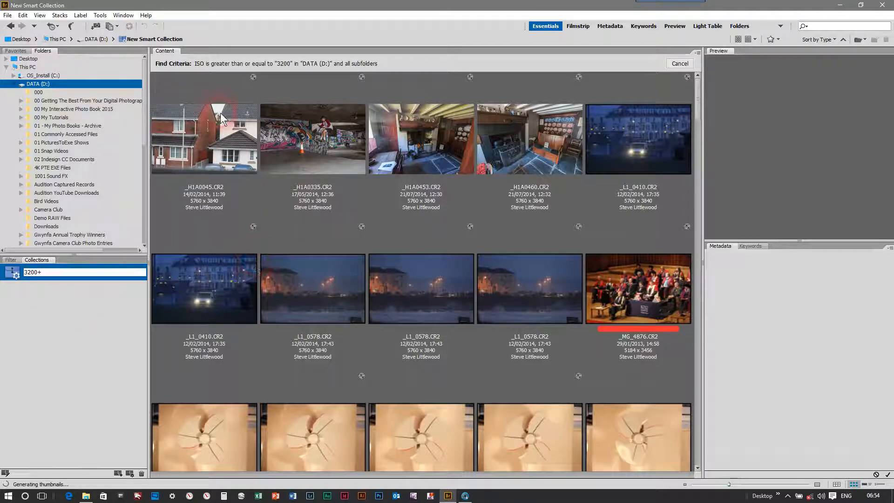
pyautogui.click(697, 449)
pyautogui.click(696, 451)
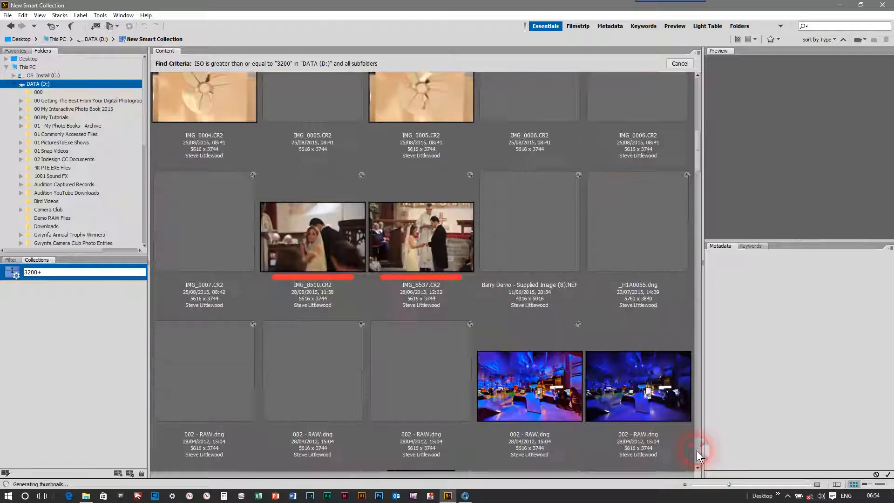
# Look further through the photos in the new smart collection and confirm its name as 3200+.
pyautogui.click(696, 451)
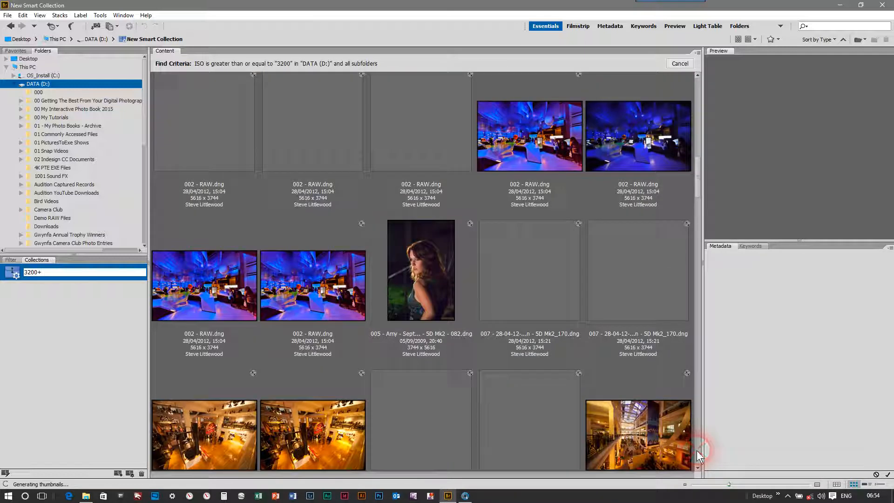
pyautogui.click(697, 451)
pyautogui.click(697, 451)
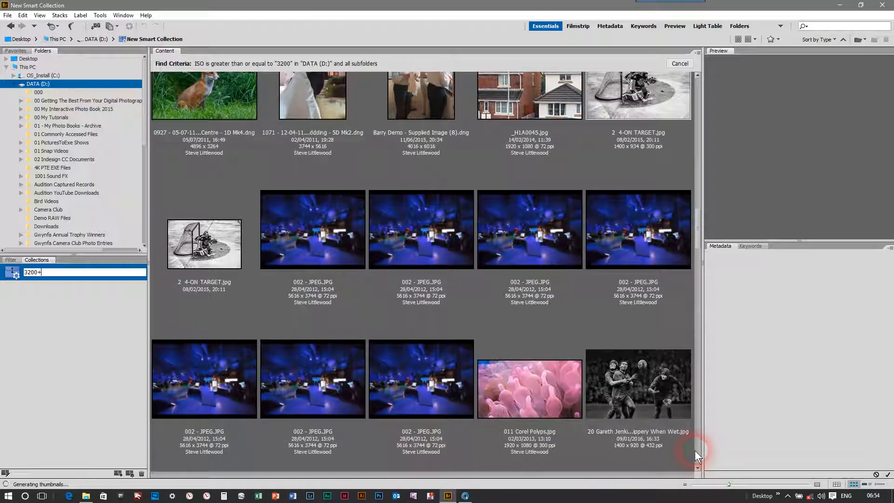
pyautogui.click(68, 324)
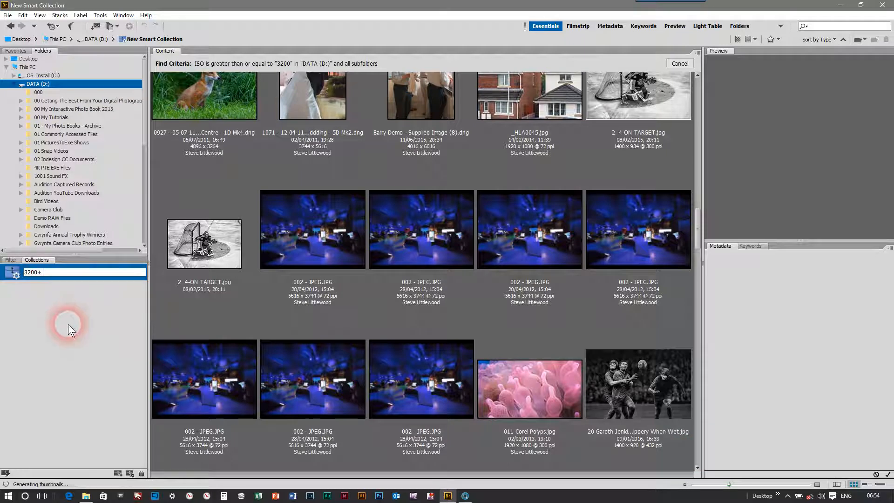
pyautogui.click(14, 273)
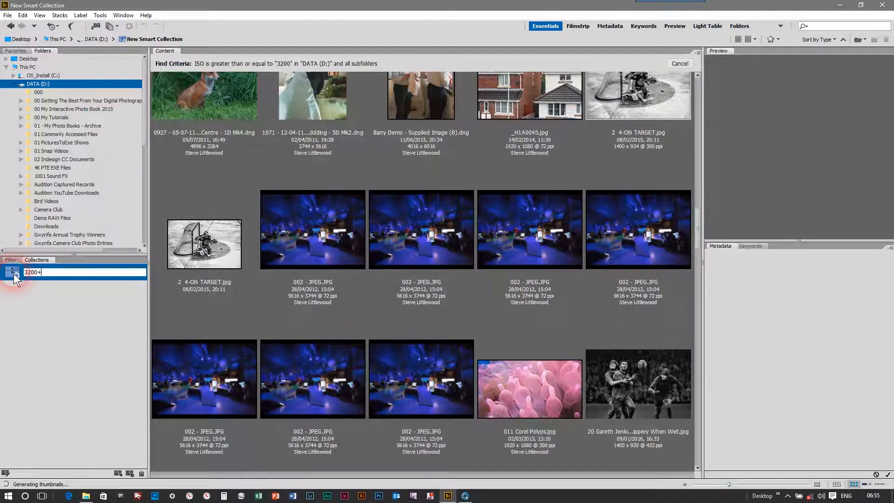
pyautogui.press('Return')
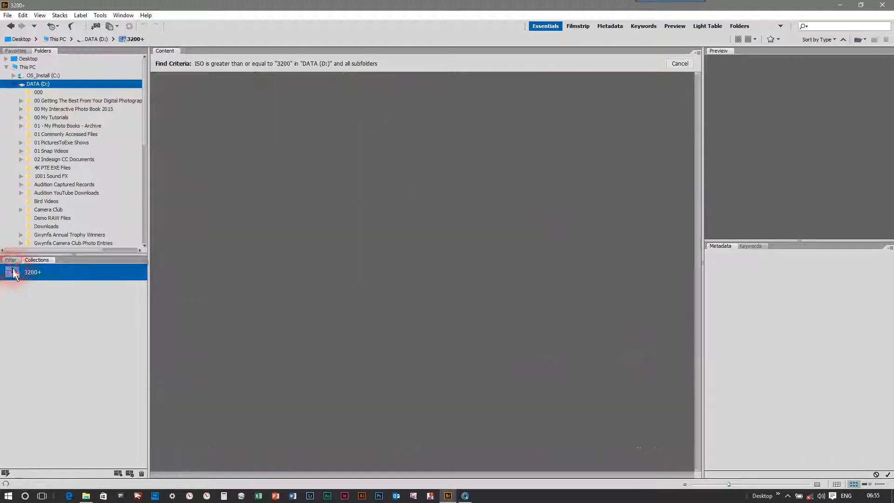
# Remove the 3200+ smart collection from the Collections list and show the Demo RAW Files folder.
pyautogui.click(140, 472)
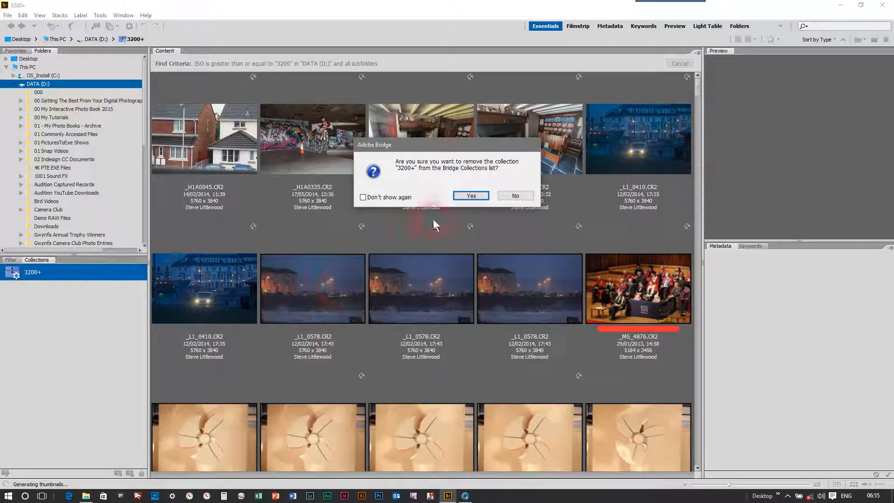
pyautogui.click(471, 195)
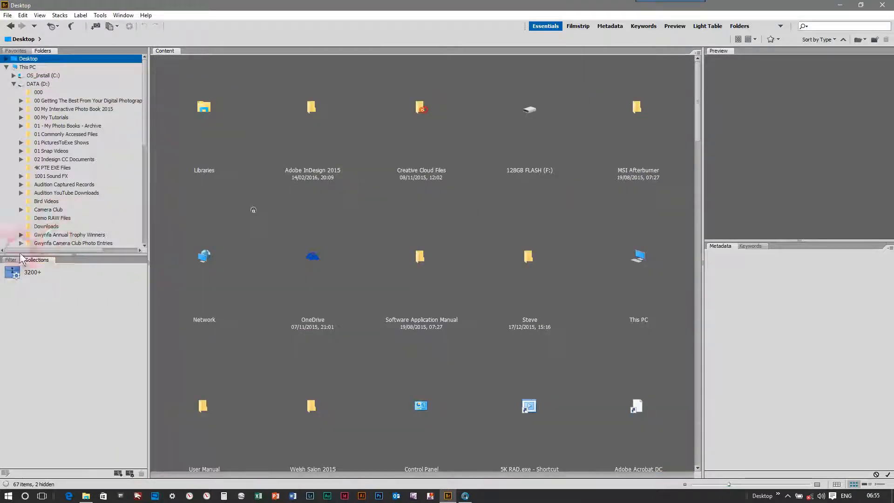
pyautogui.click(57, 218)
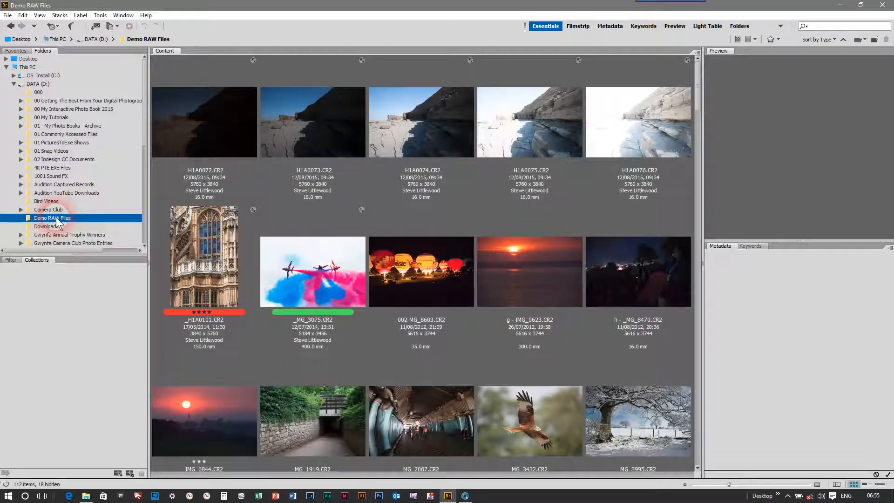